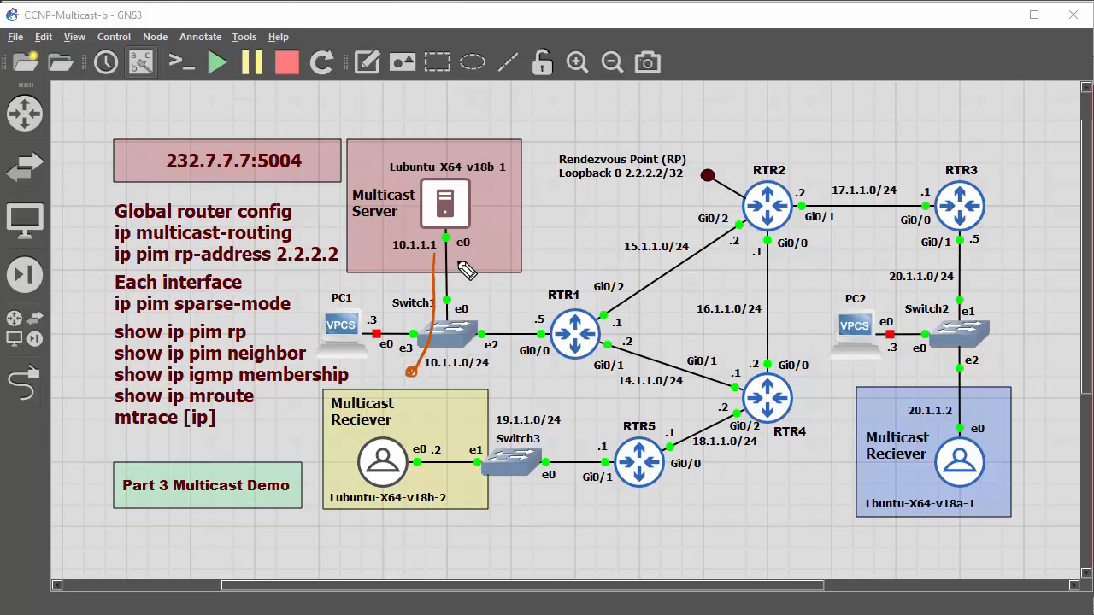
mouse_move(461, 251)
left_mouse_down()
mouse_move(472, 332)
mouse_move(637, 328)
left_mouse_up()
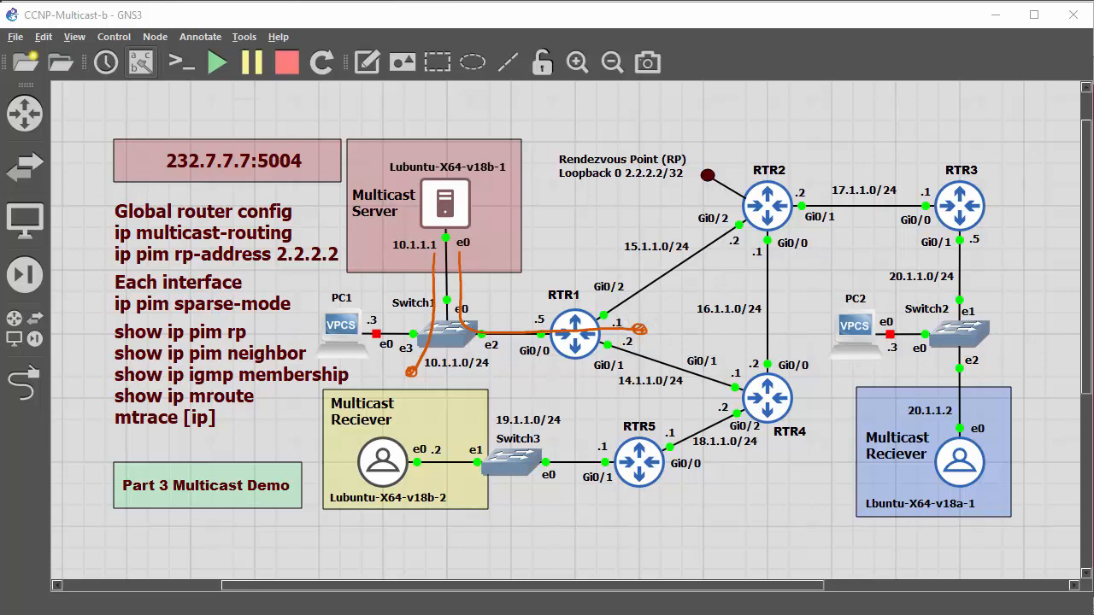
key("Escape")
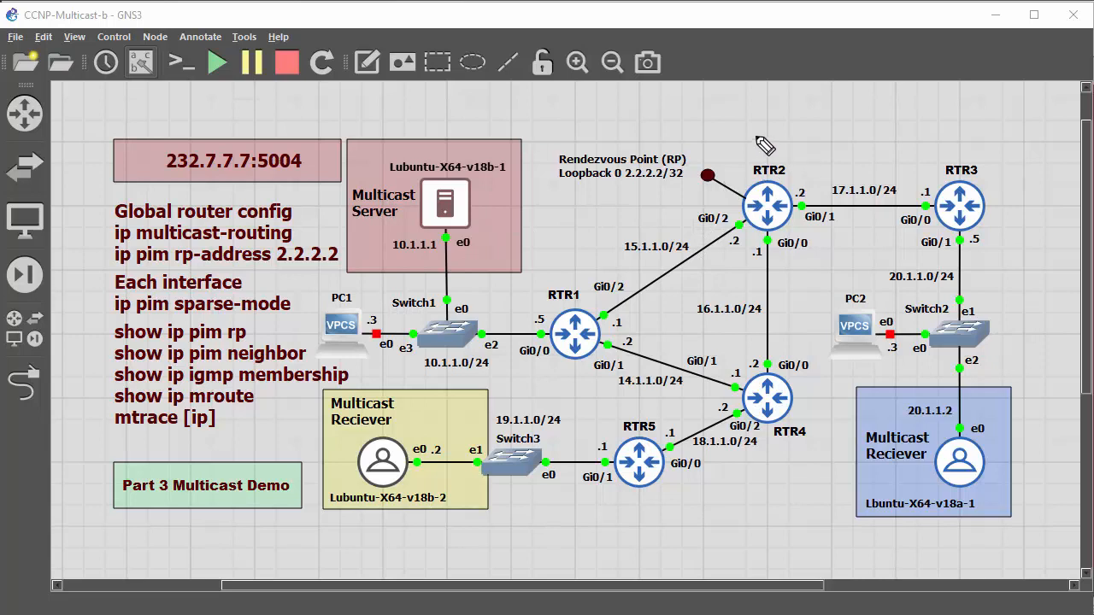
mouse_move(739, 137)
left_mouse_down()
mouse_move(786, 123)
mouse_move(966, 134)
mouse_move(1005, 193)
mouse_move(971, 278)
left_mouse_up()
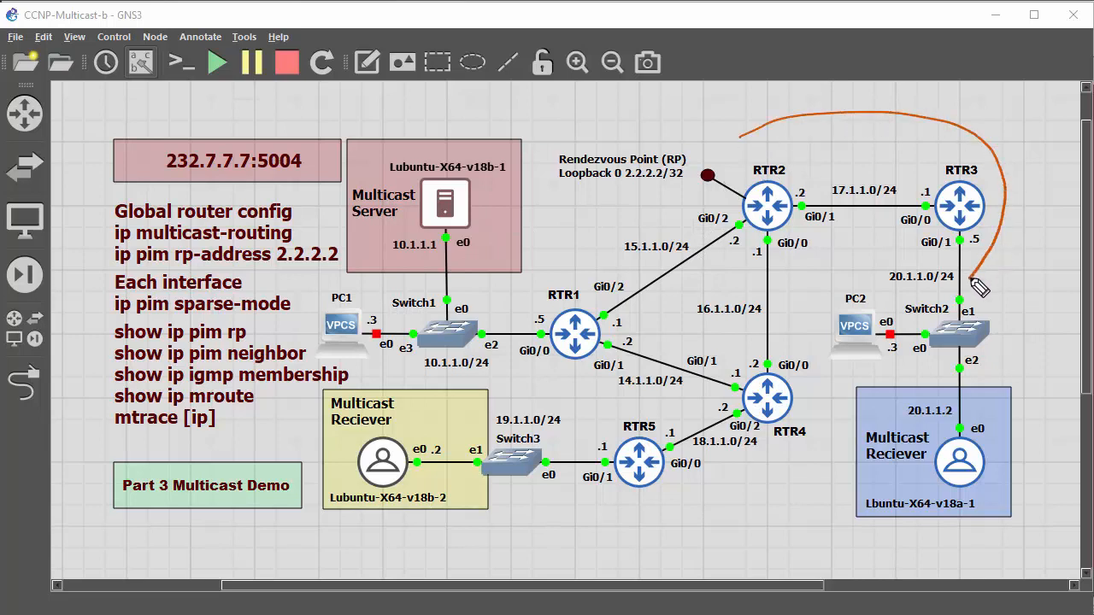
mouse_move(827, 376)
left_mouse_down()
mouse_move(799, 440)
mouse_move(636, 510)
mouse_move(581, 390)
mouse_move(564, 291)
mouse_move(619, 234)
left_mouse_up()
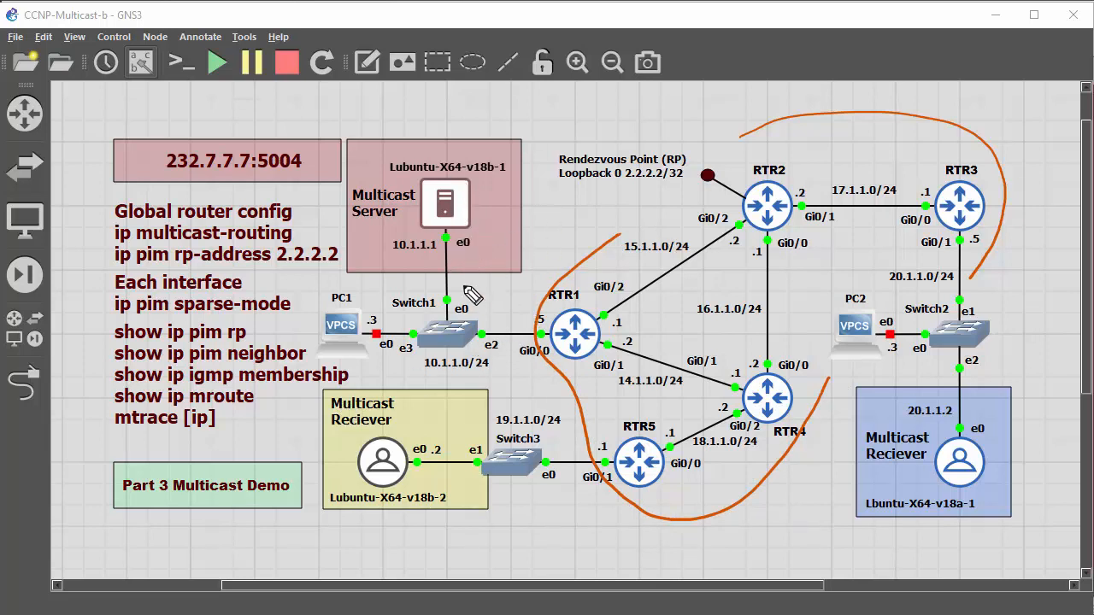
mouse_move(454, 255)
left_mouse_down()
mouse_move(456, 316)
mouse_move(490, 330)
mouse_move(562, 329)
mouse_move(658, 285)
mouse_move(781, 198)
mouse_move(908, 184)
mouse_move(962, 236)
mouse_move(947, 412)
left_mouse_up()
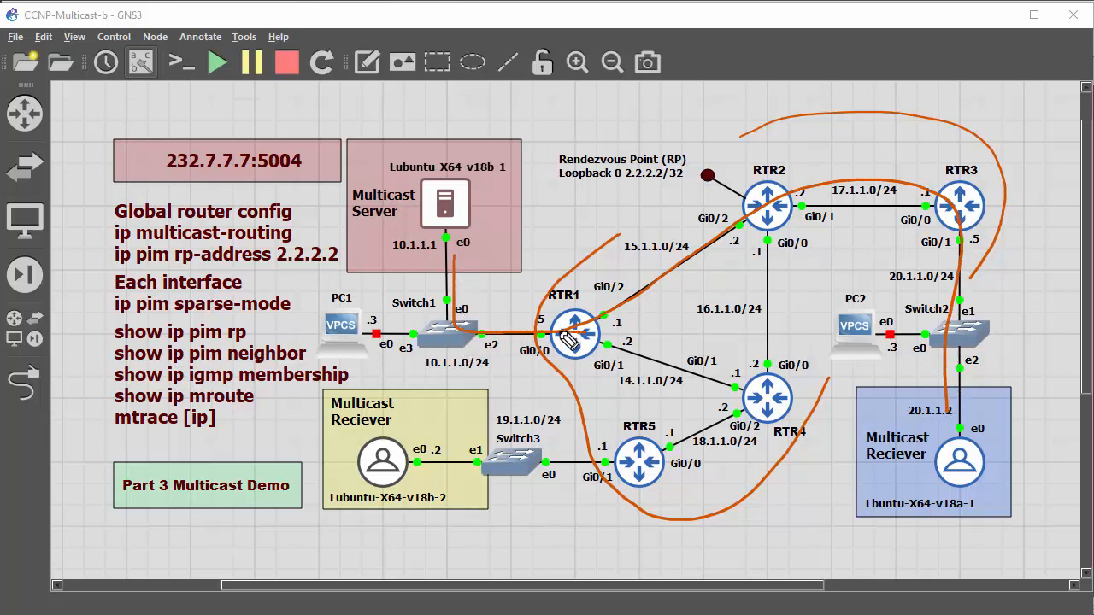
mouse_move(569, 340)
left_mouse_down()
mouse_move(723, 381)
mouse_move(753, 416)
mouse_move(603, 460)
mouse_move(499, 460)
mouse_move(463, 439)
left_mouse_up()
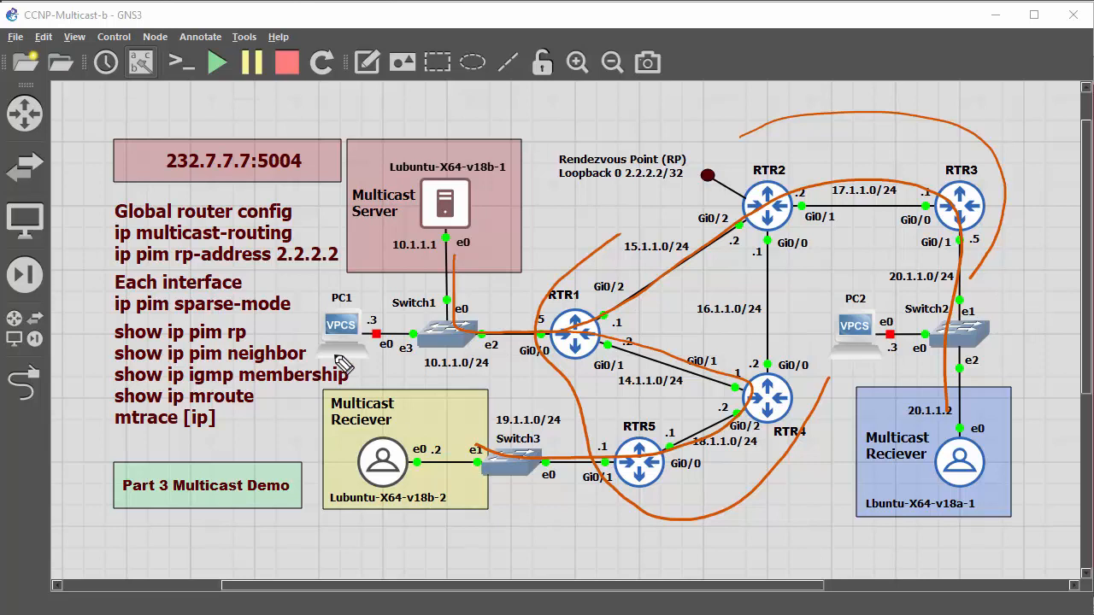
mouse_move(376, 224)
left_mouse_down()
mouse_move(357, 257)
mouse_move(366, 248)
mouse_move(373, 260)
left_mouse_up()
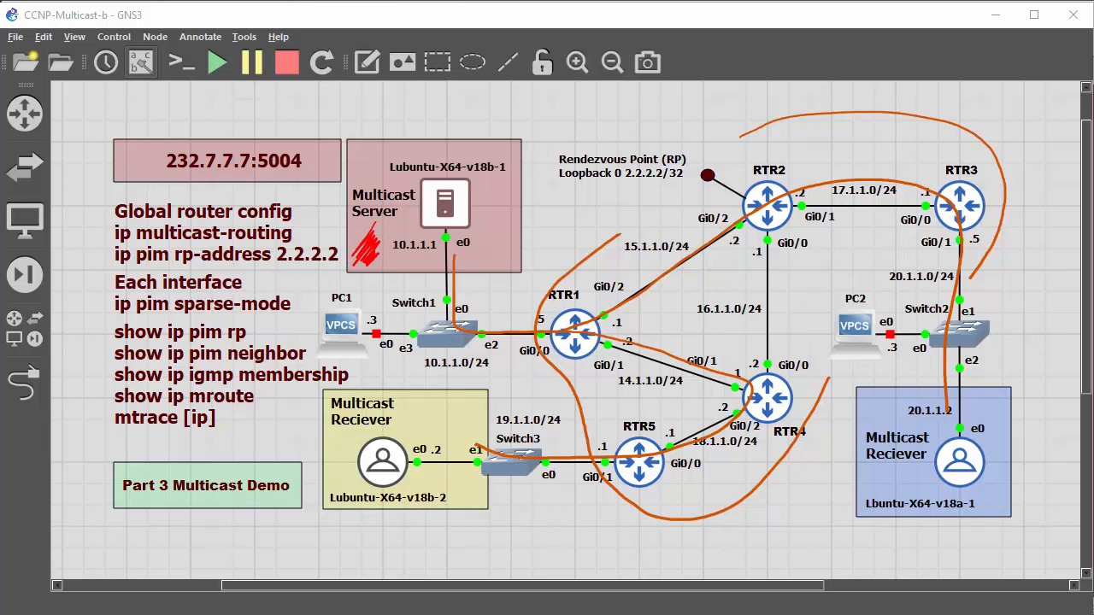
mouse_move(501, 427)
left_mouse_down()
mouse_move(461, 415)
mouse_move(479, 403)
mouse_move(496, 411)
left_mouse_up()
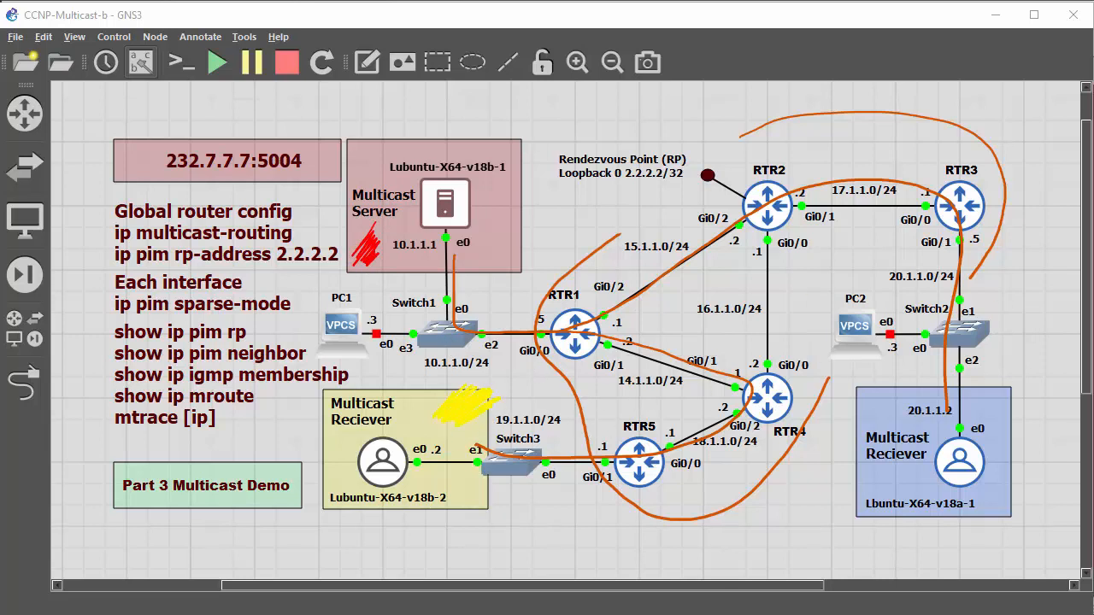
mouse_move(869, 401)
left_mouse_down()
mouse_move(855, 394)
mouse_move(872, 420)
left_mouse_up()
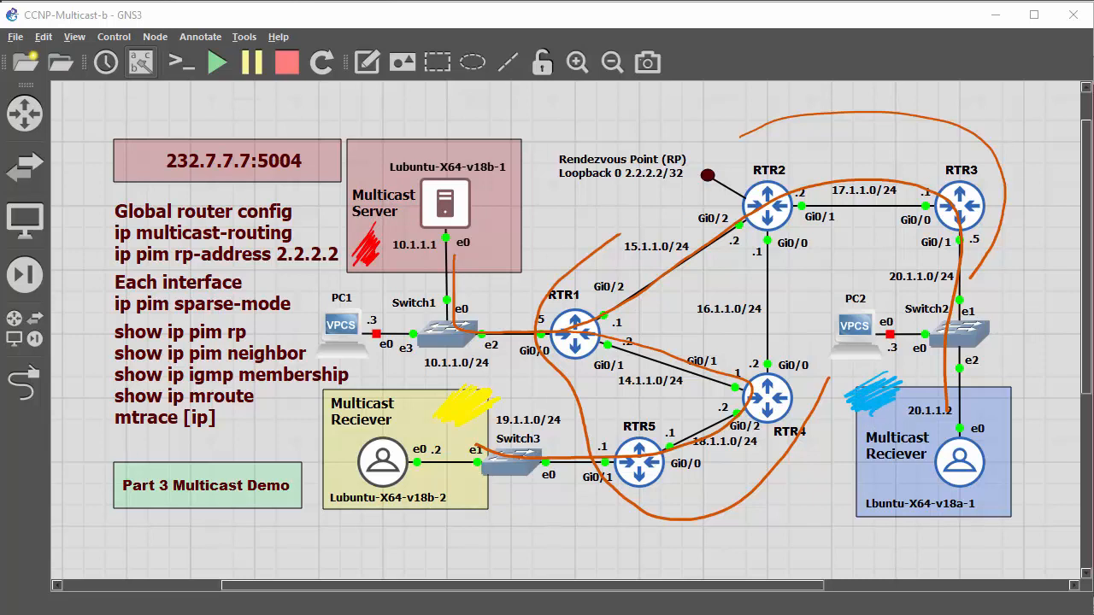
mouse_move(88, 195)
left_mouse_down()
mouse_move(94, 323)
mouse_move(108, 320)
left_mouse_up()
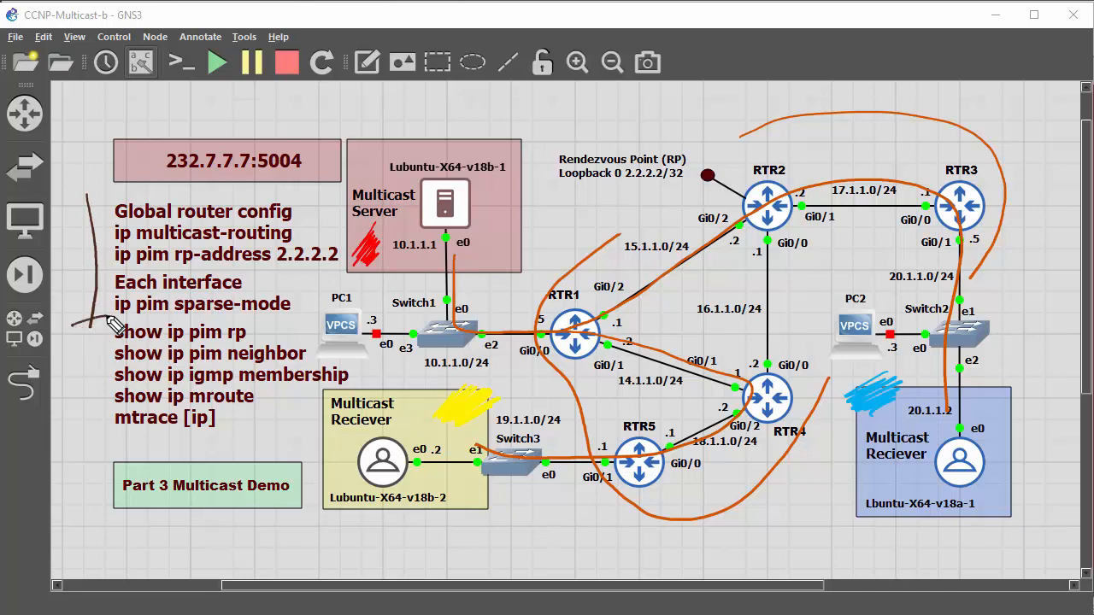
left_click_drag(77, 220, 121, 197)
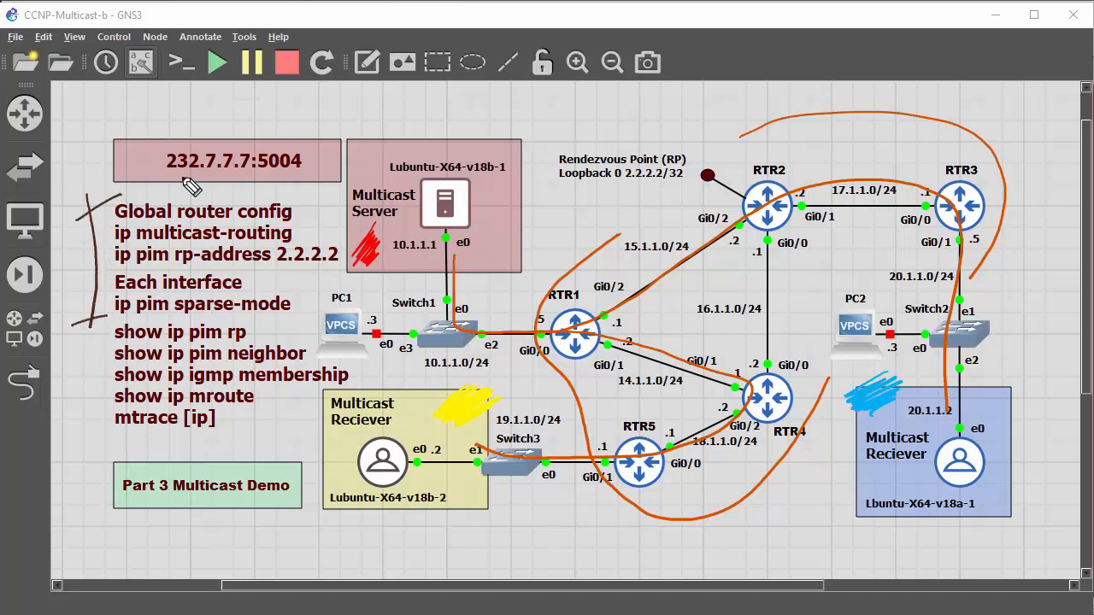
mouse_move(98, 339)
left_mouse_down()
mouse_move(106, 438)
mouse_move(82, 442)
mouse_move(99, 342)
mouse_move(117, 329)
left_mouse_up()
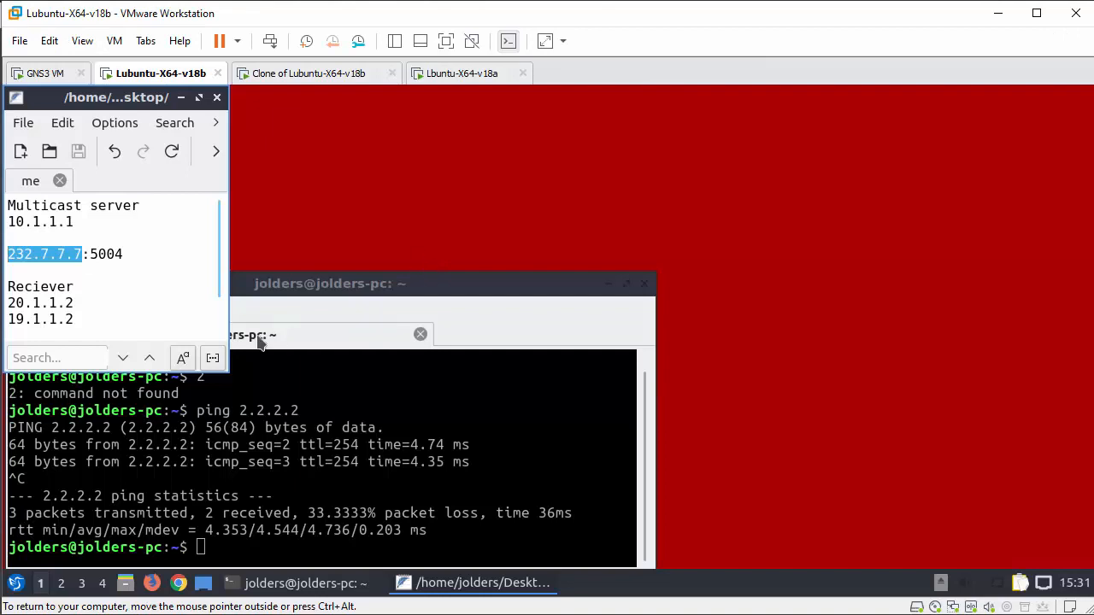
Launch VLC media player on the multicast server's Lubuntu-X64-v18b virtual machine in VMware Workstation.
left_click(17, 584)
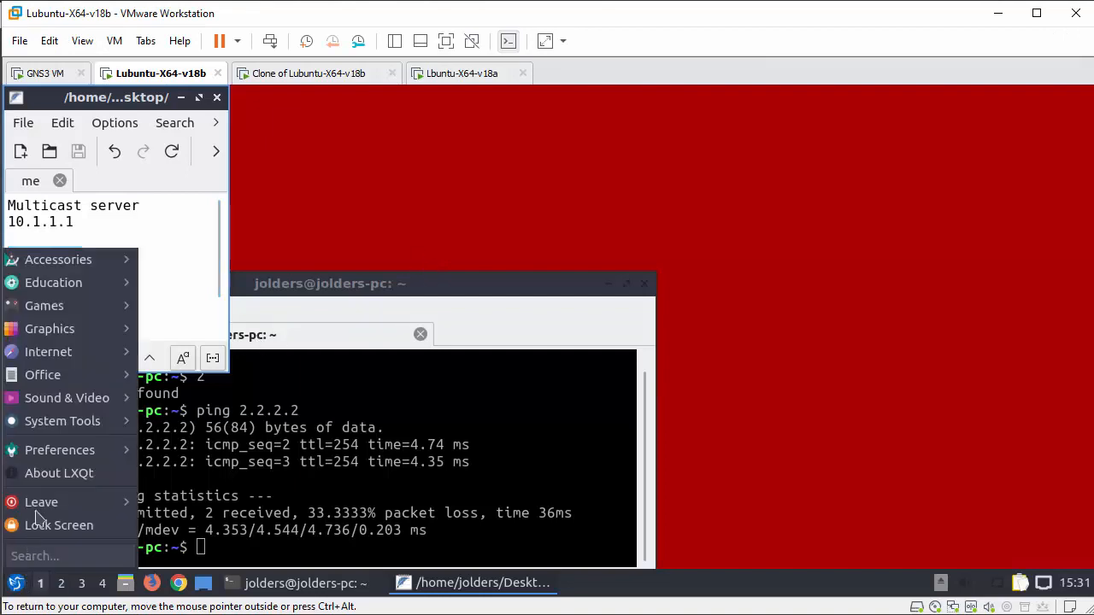
mouse_move(54, 427)
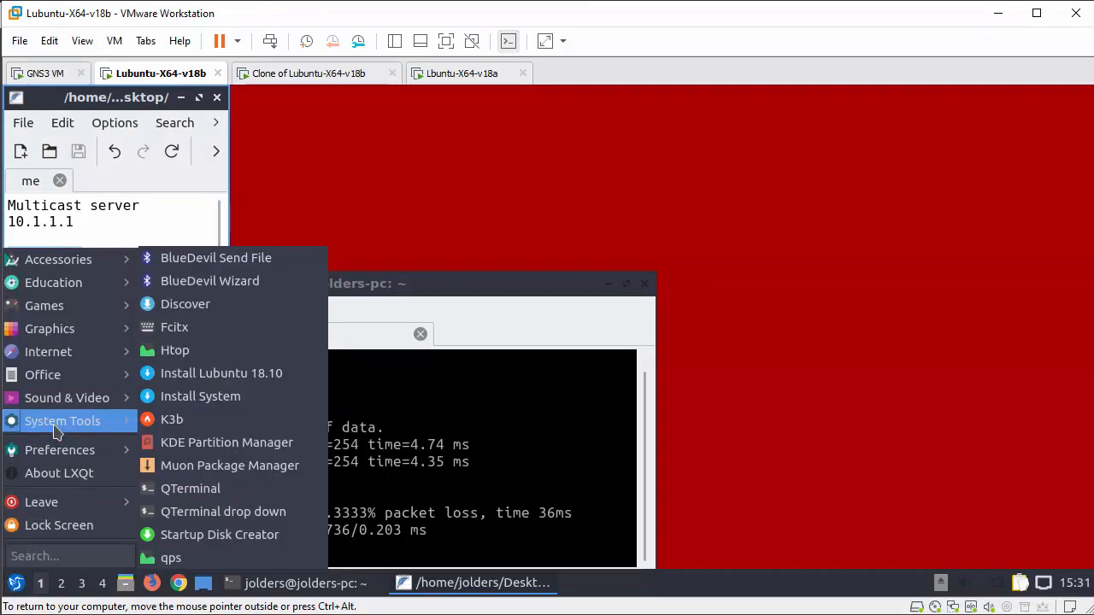
mouse_move(71, 398)
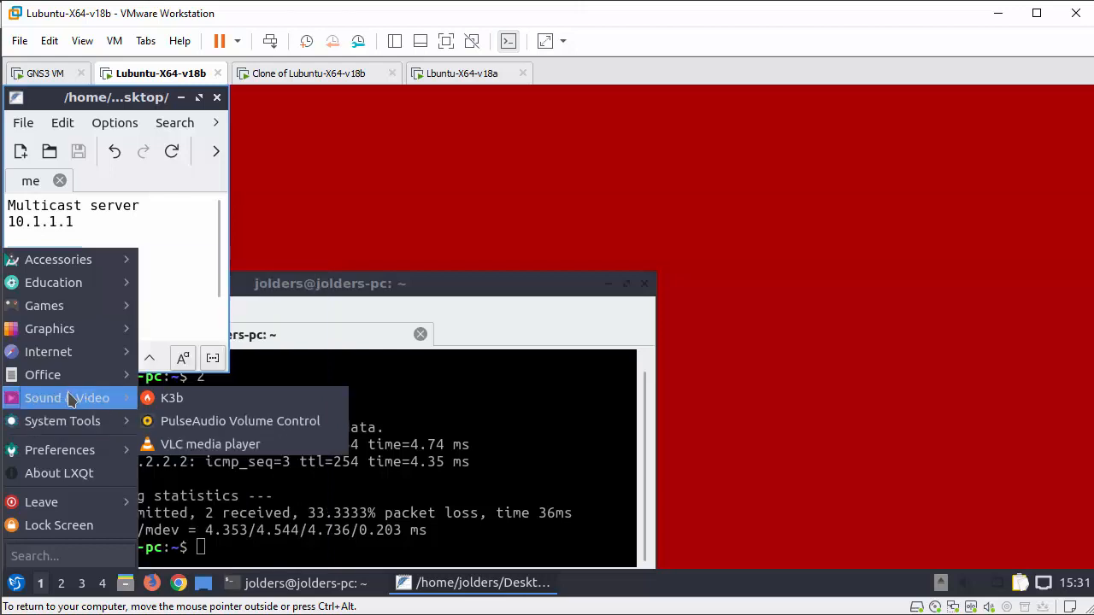
left_click(214, 447)
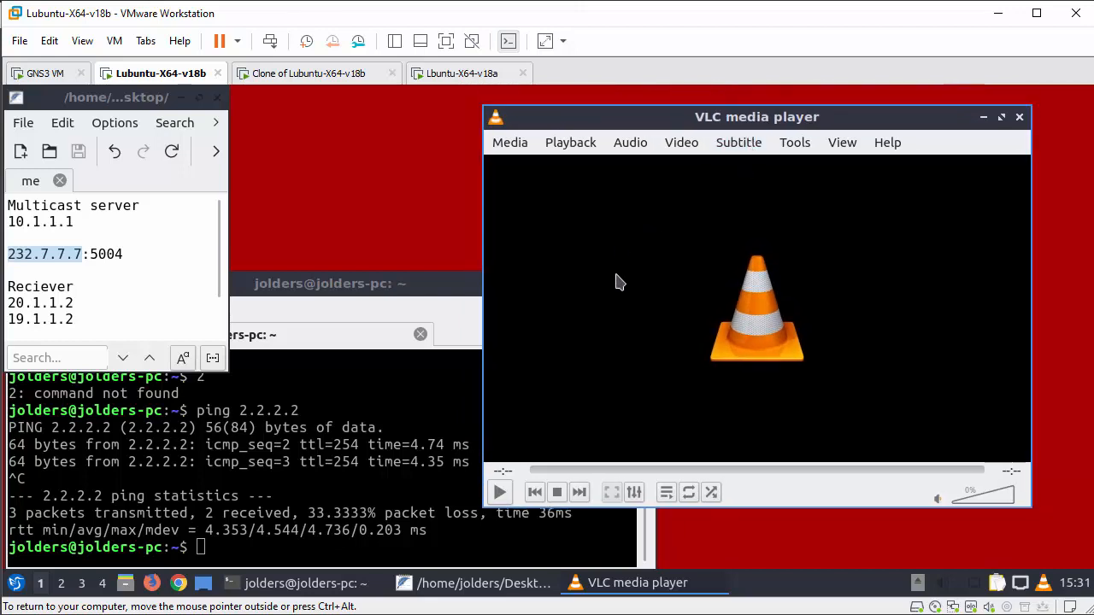
Switch to the Clone of Lubuntu-X64-v18b virtual machine, wake its screen and launch VLC media player there.
left_click(303, 80)
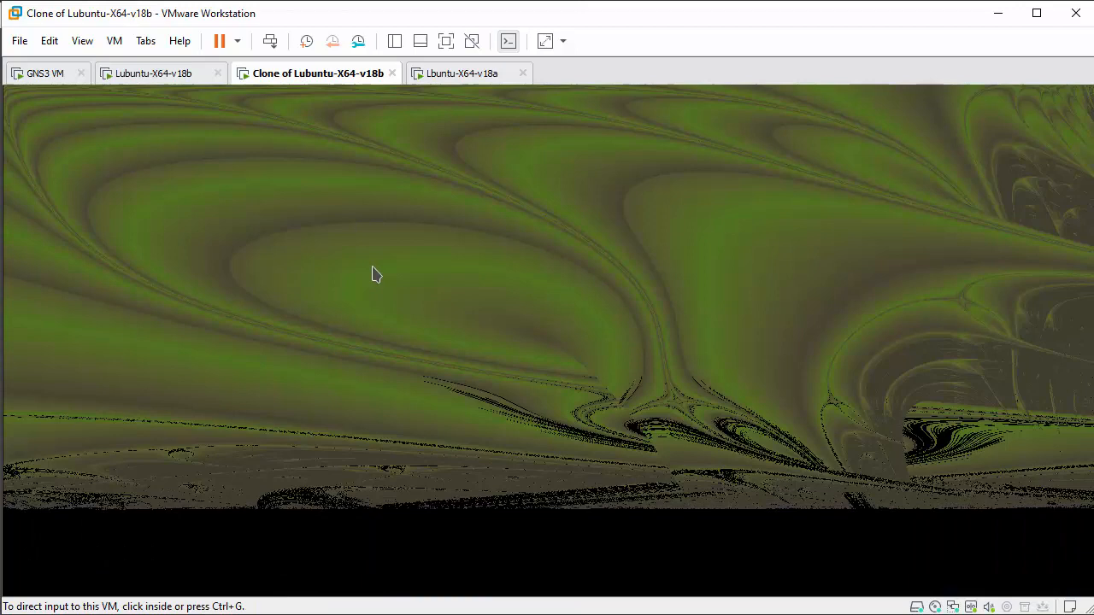
left_click(376, 273)
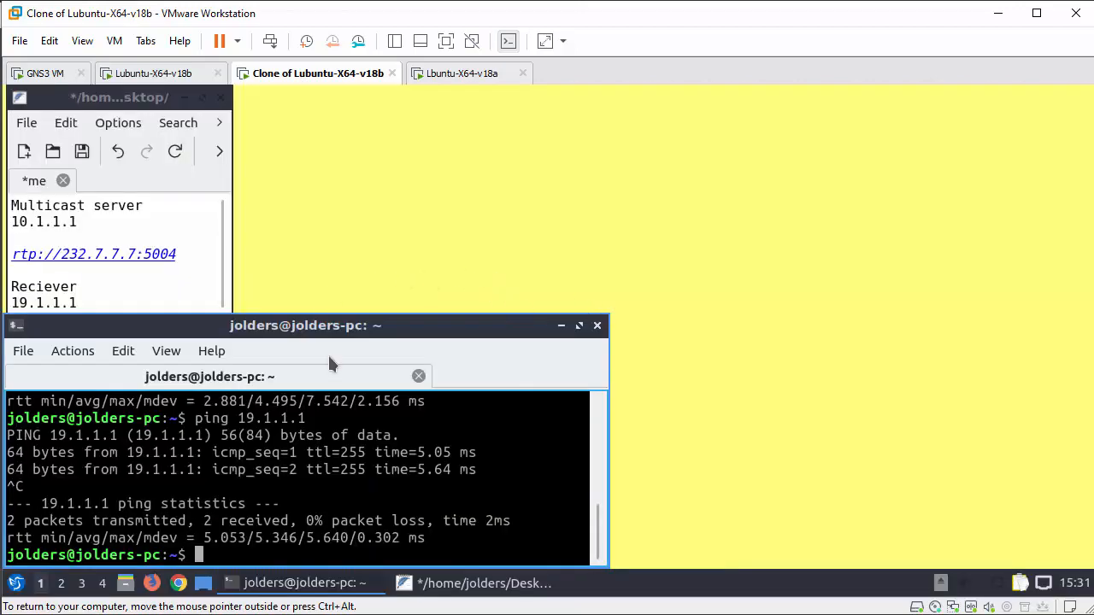
left_click(16, 585)
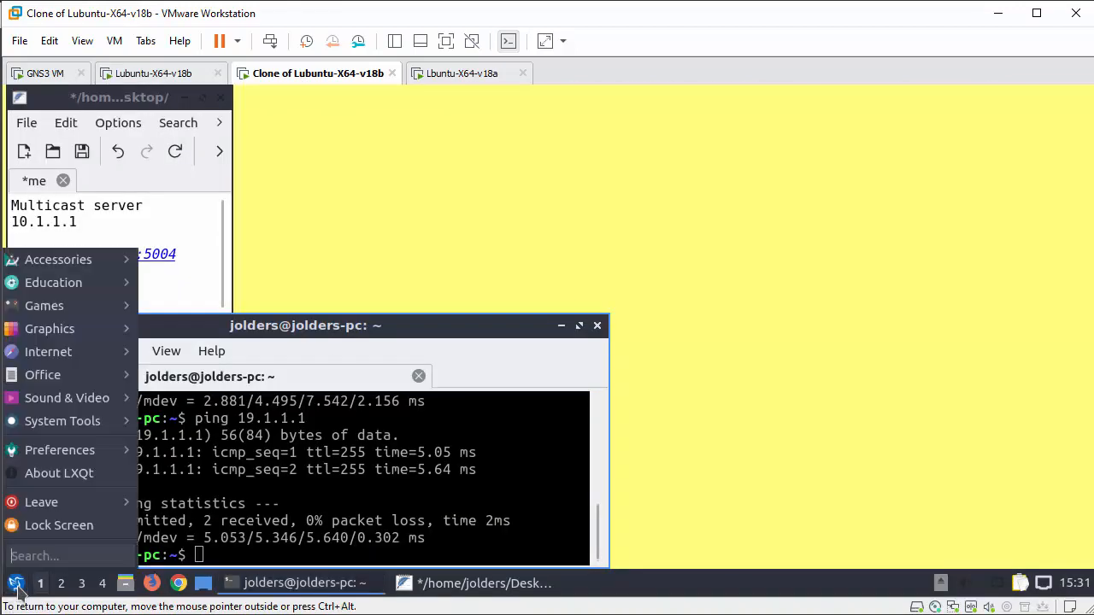
mouse_move(85, 398)
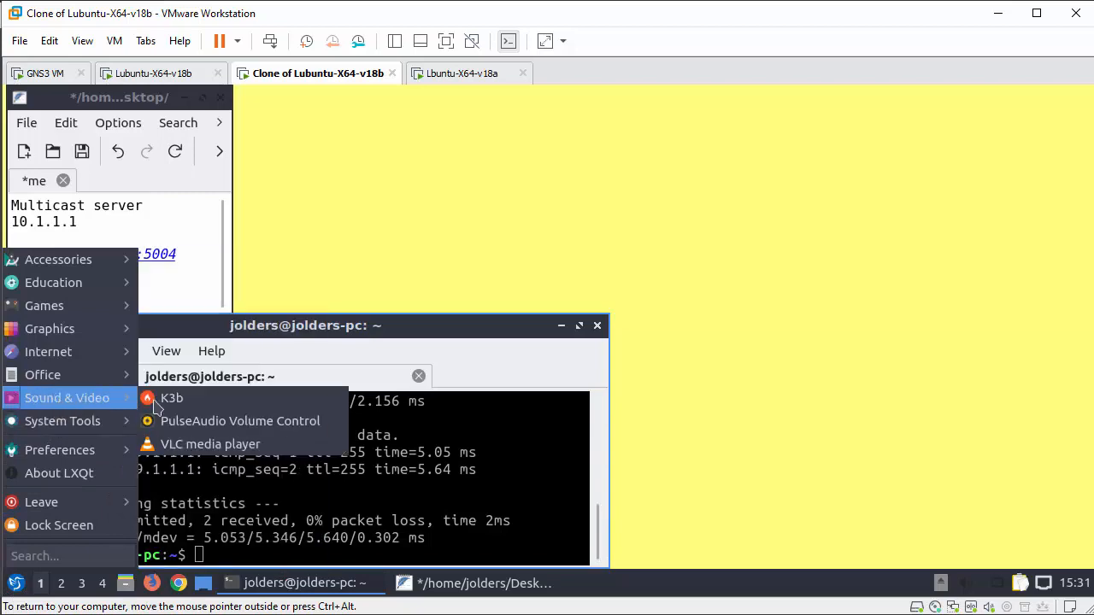
left_click(227, 445)
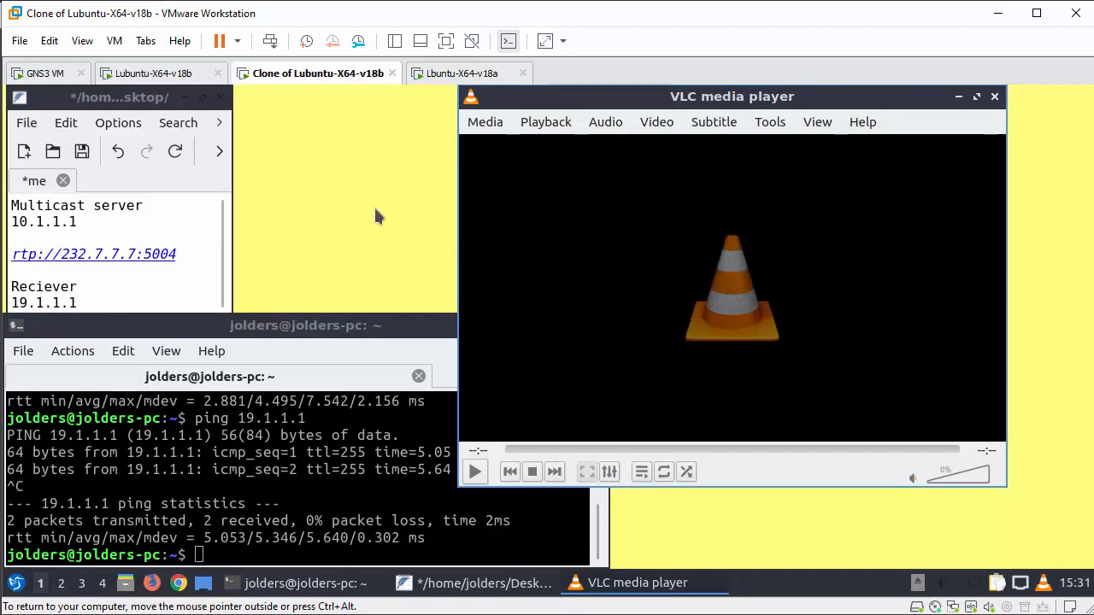
Switch to the Lbuntu-X64-v18a virtual machine and launch VLC media player there.
left_click(443, 75)
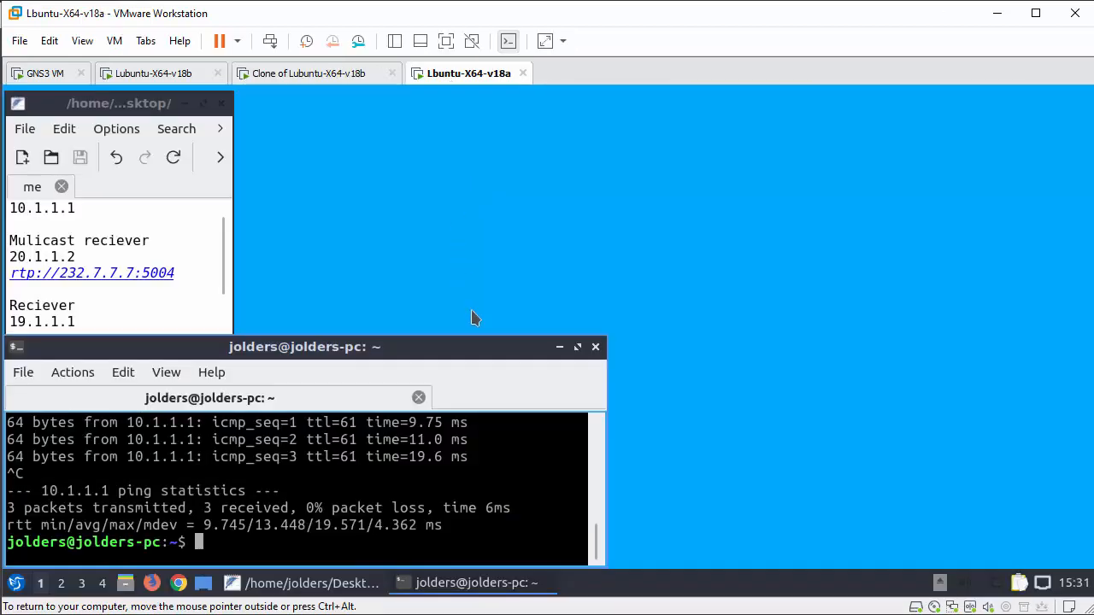
left_click(20, 586)
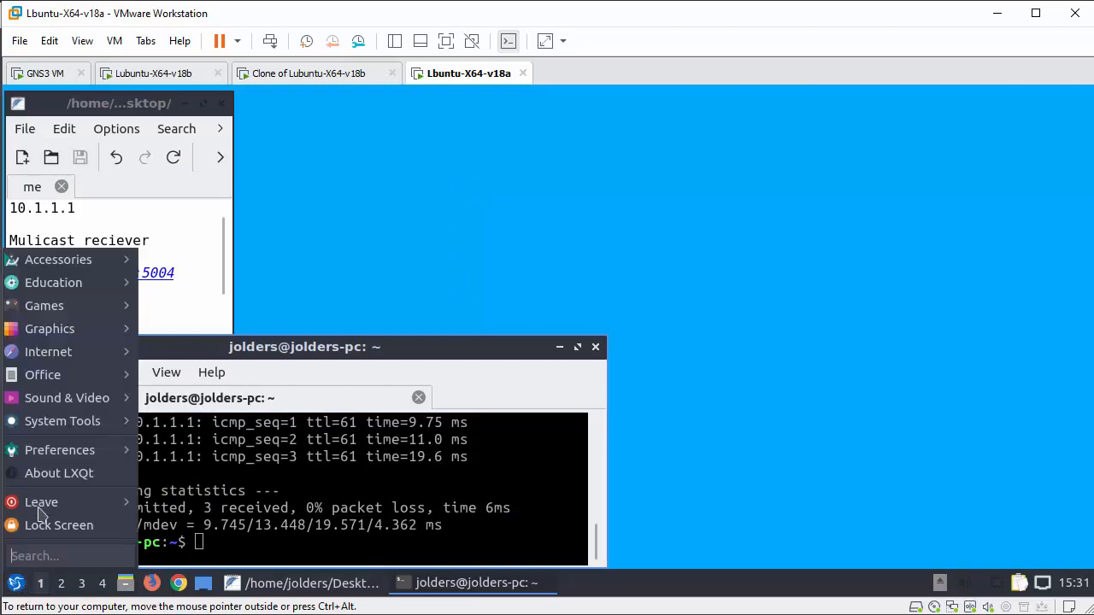
mouse_move(59, 427)
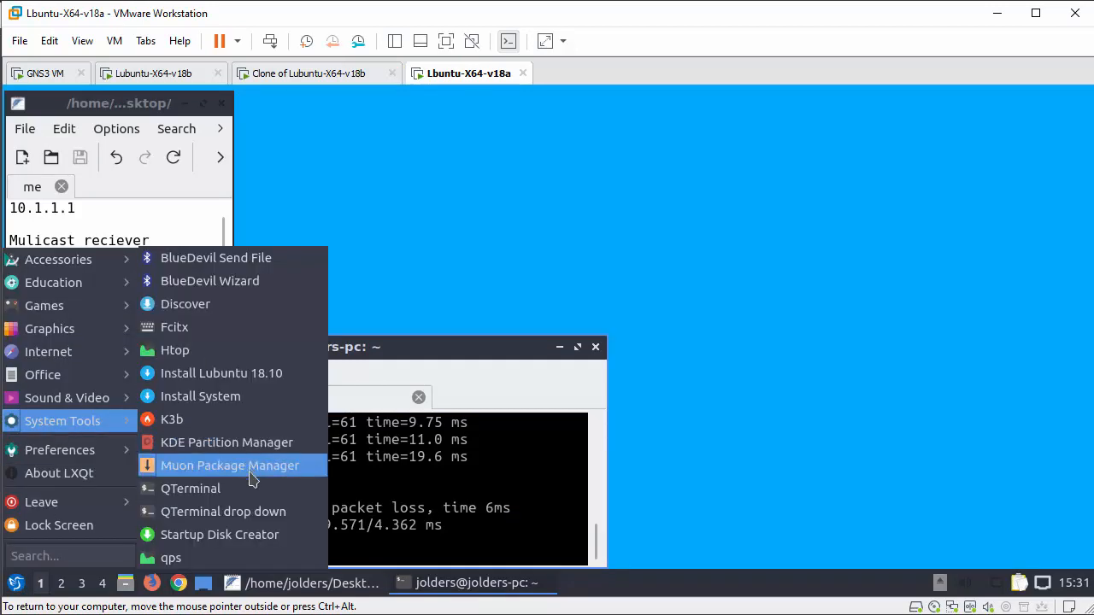
mouse_move(29, 399)
left_click(236, 445)
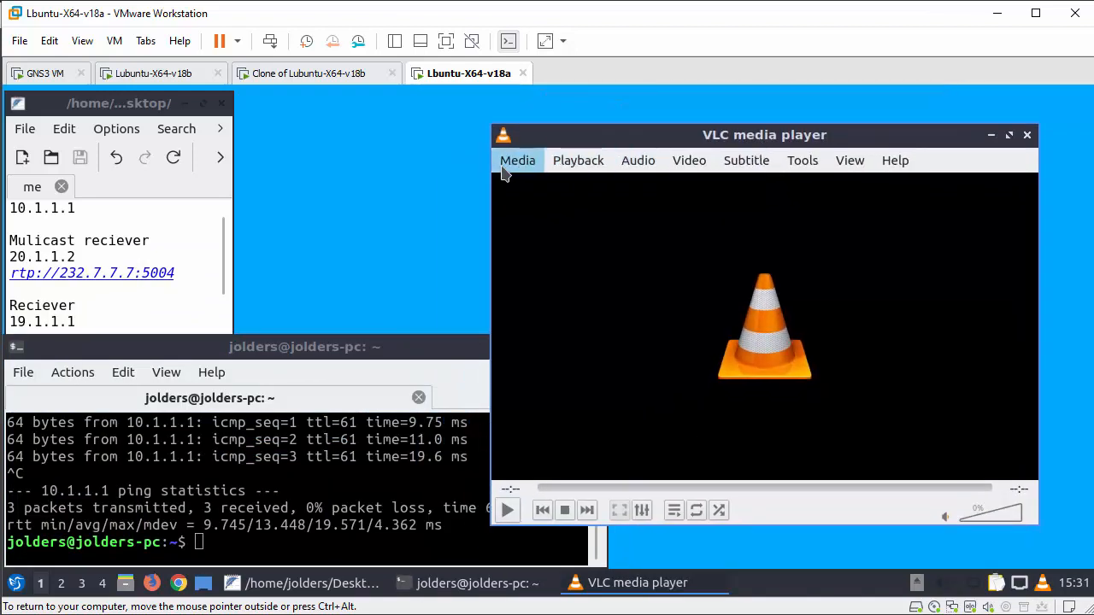
Open the network stream rtp://232.7.7.7:5004 in VLC on the Lbuntu-X64-v18a receiver and start playing it.
left_click(521, 162)
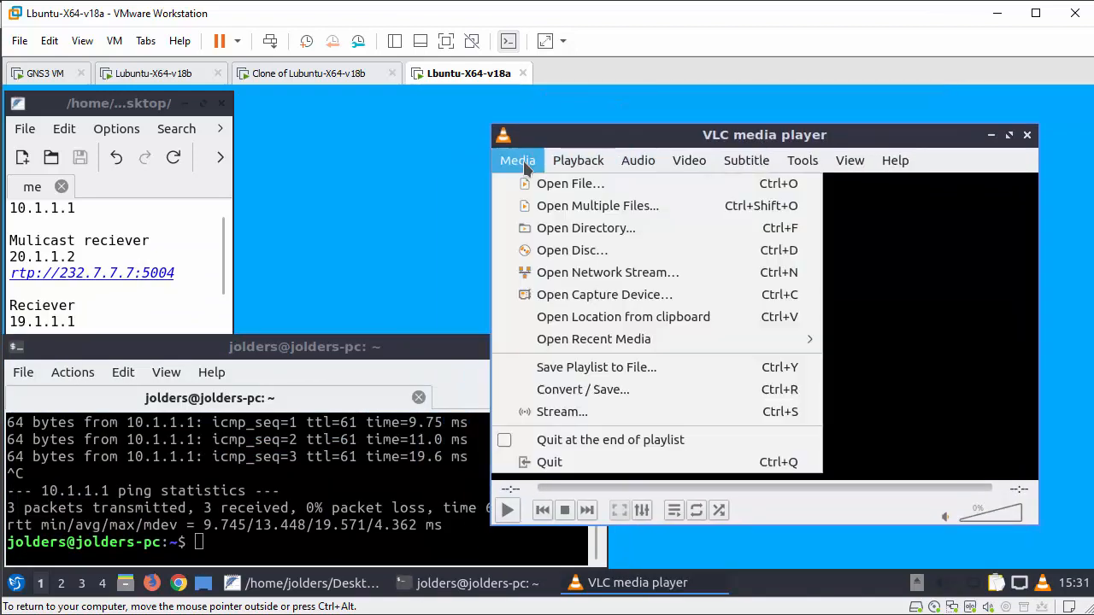
left_click(596, 274)
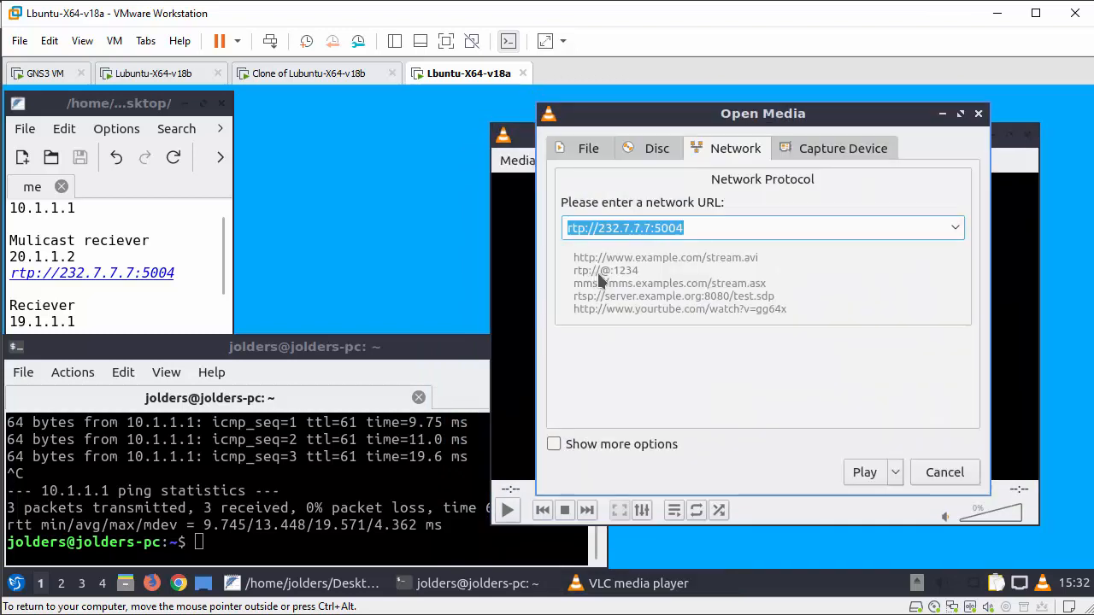
left_click(700, 233)
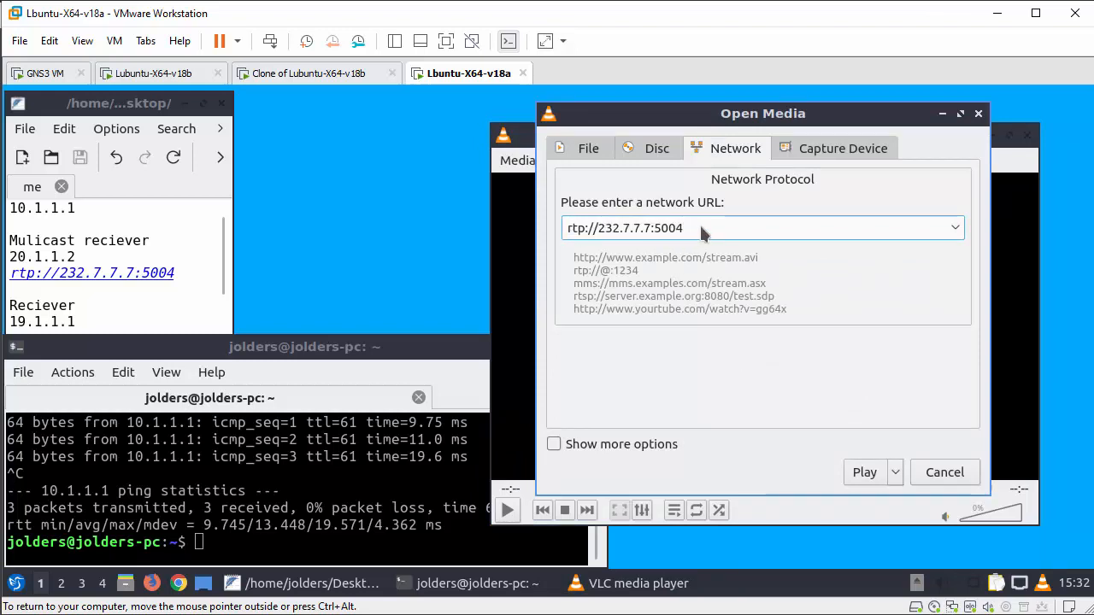
left_click_drag(700, 233, 547, 233)
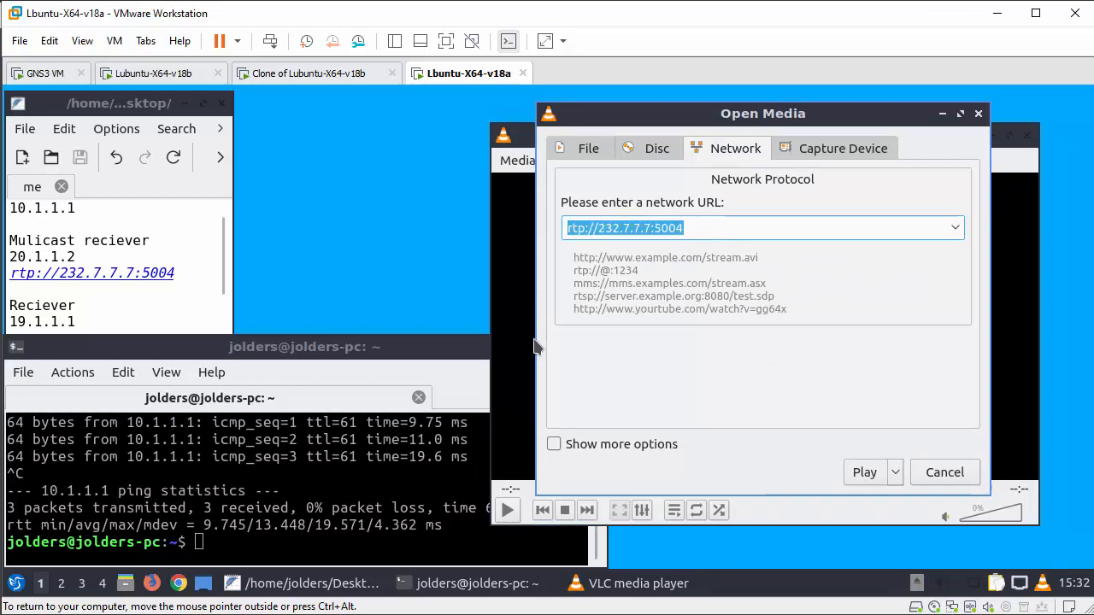
left_click(707, 229)
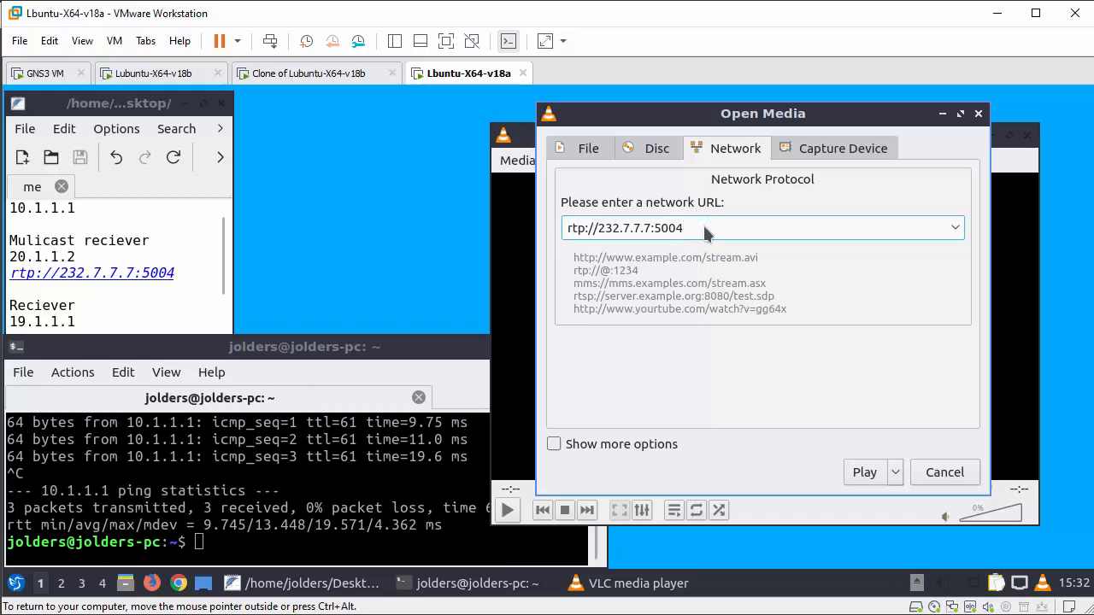
left_click(864, 472)
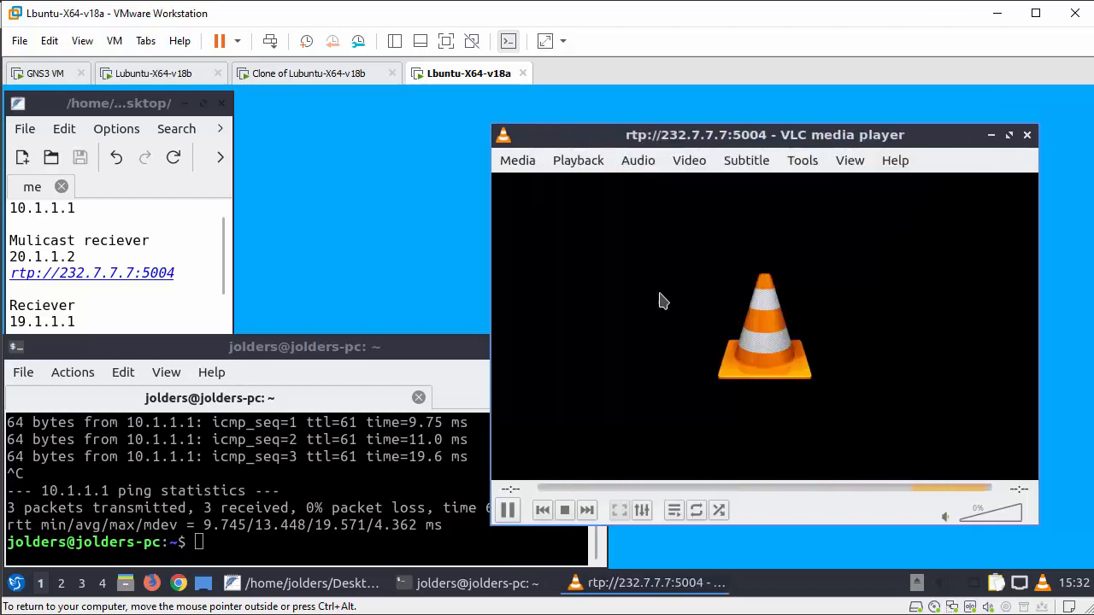
Switch to the Clone of Lubuntu-X64-v18b receiver and play the network stream rtp://232.7.7.7:5004 in VLC.
left_click(298, 73)
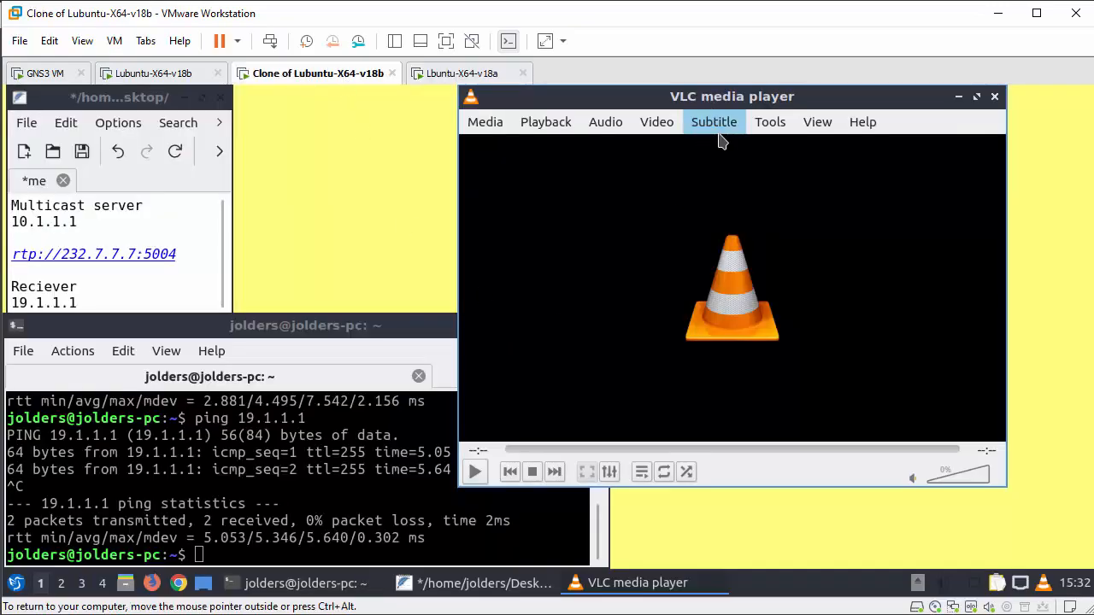
left_click_drag(726, 102, 751, 130)
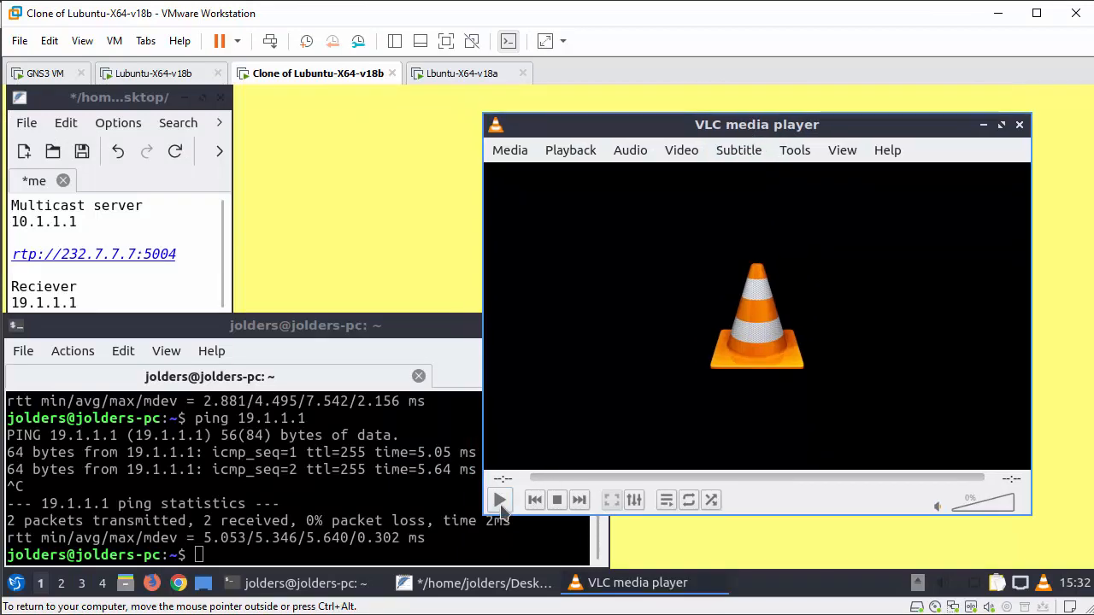
left_click(515, 154)
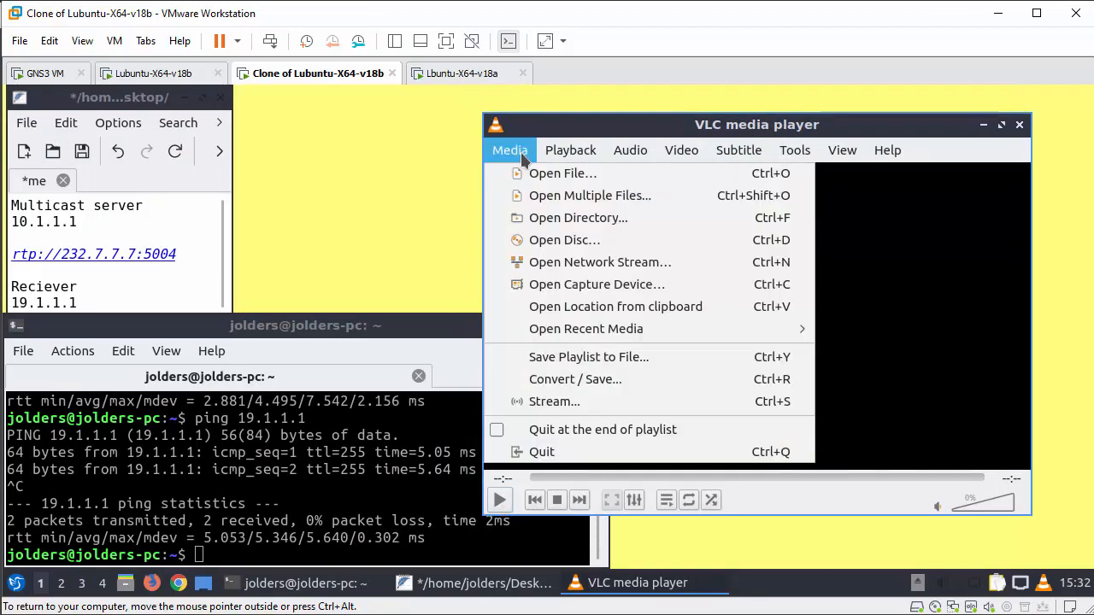
left_click(564, 270)
left_click(704, 223)
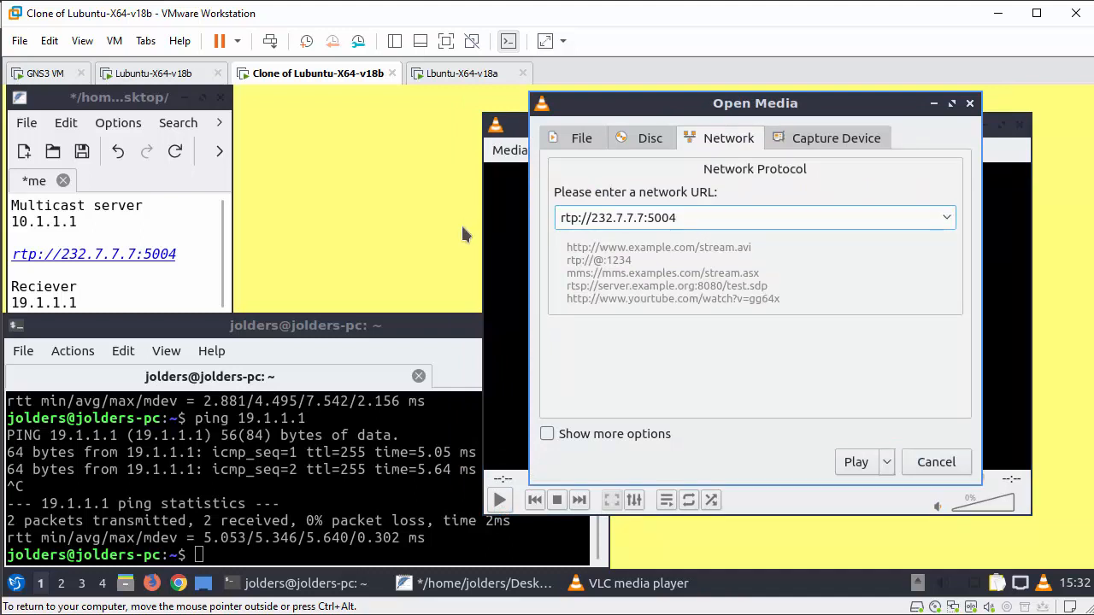
left_click_drag(689, 217, 551, 220)
left_click(698, 217)
left_click(860, 465)
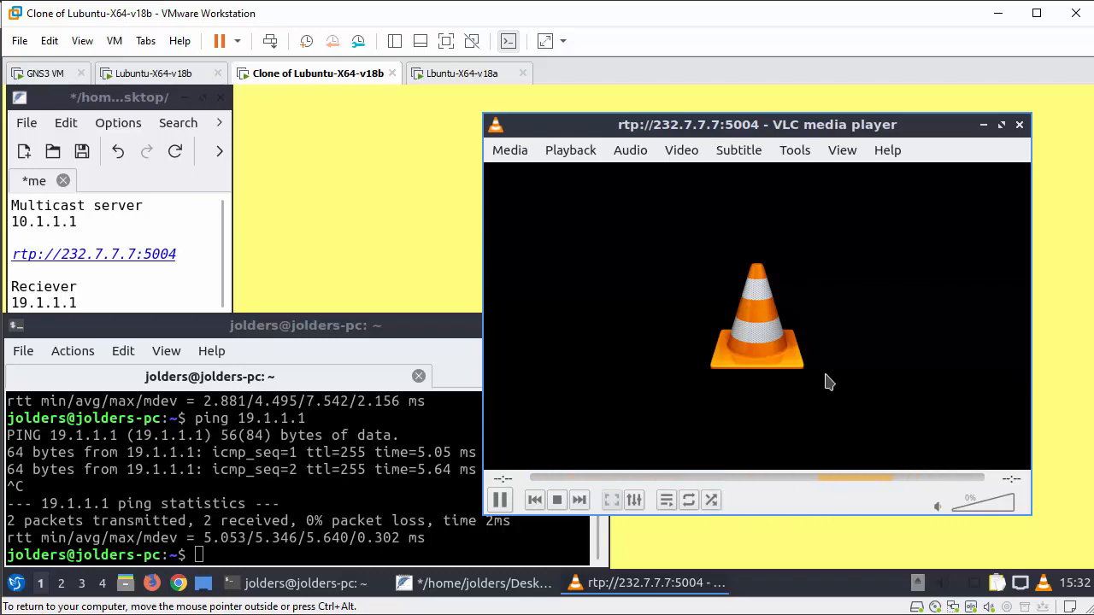
Switch to the Lubuntu-X64-v18b server and choose 640.avi from the Desktop as the file to stream in VLC.
left_click(459, 75)
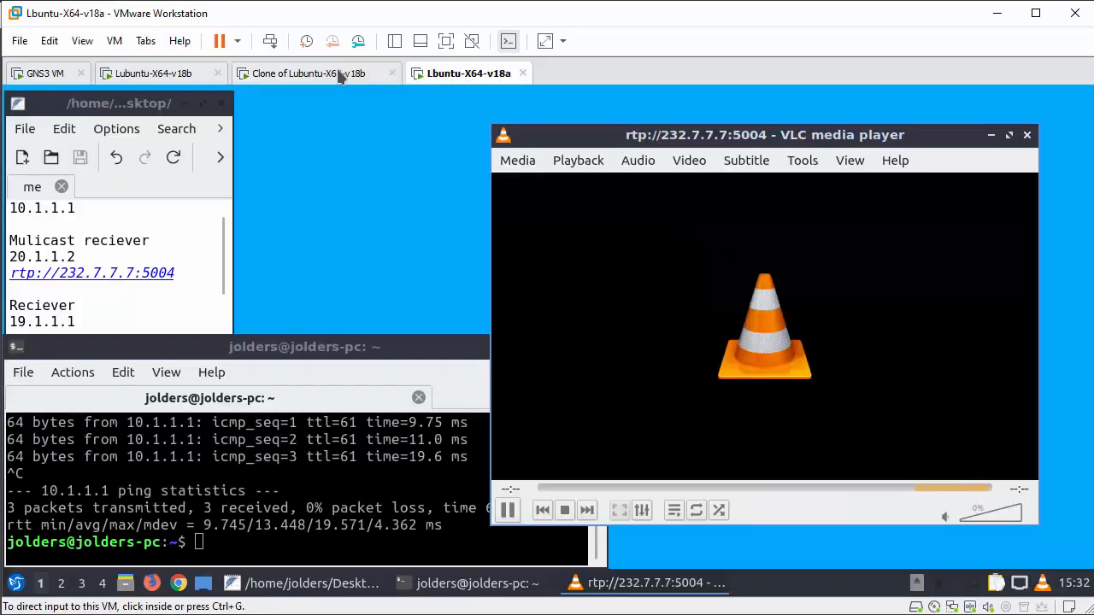
left_click(337, 74)
left_click(454, 75)
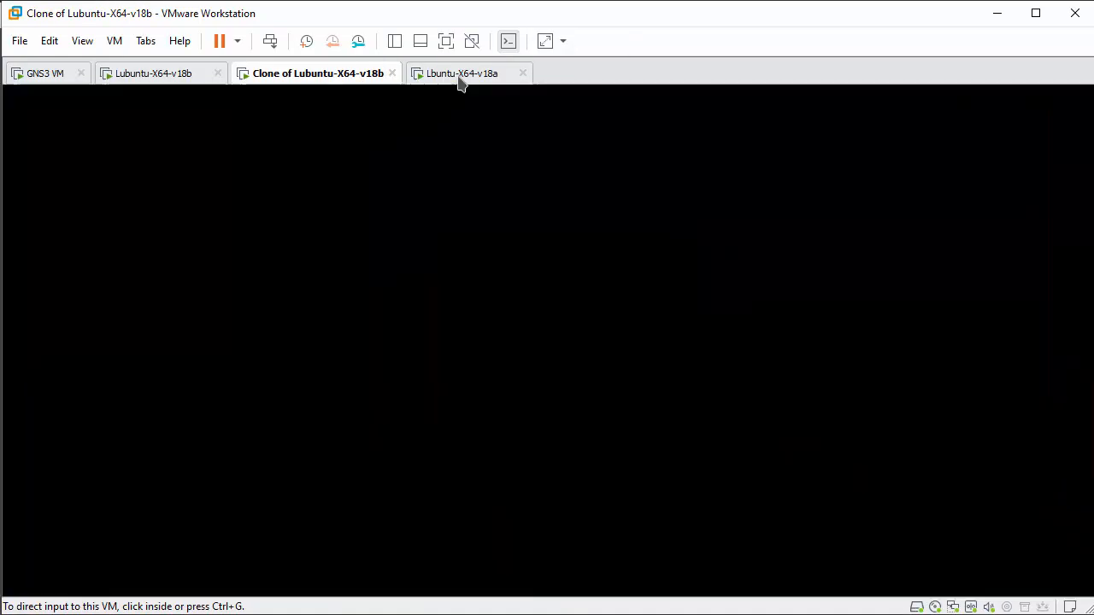
left_click(163, 74)
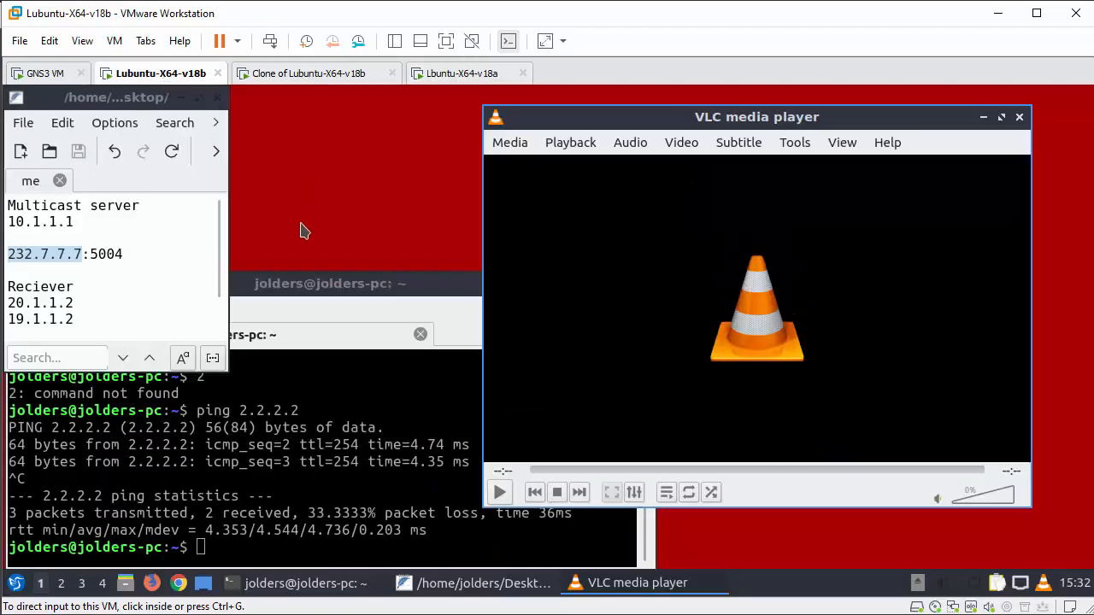
left_click(511, 144)
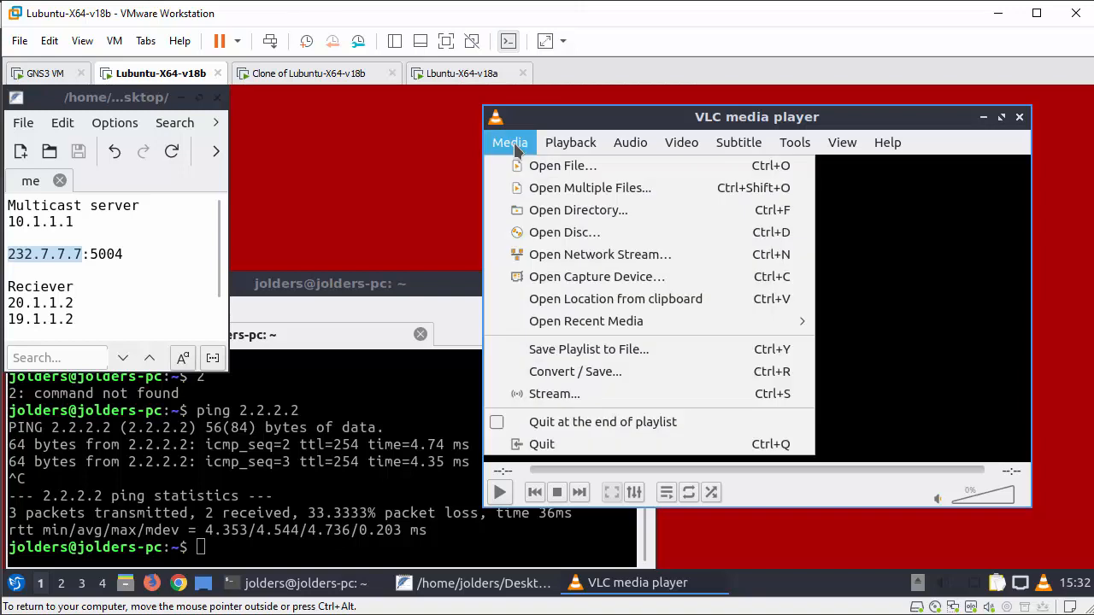
left_click(577, 394)
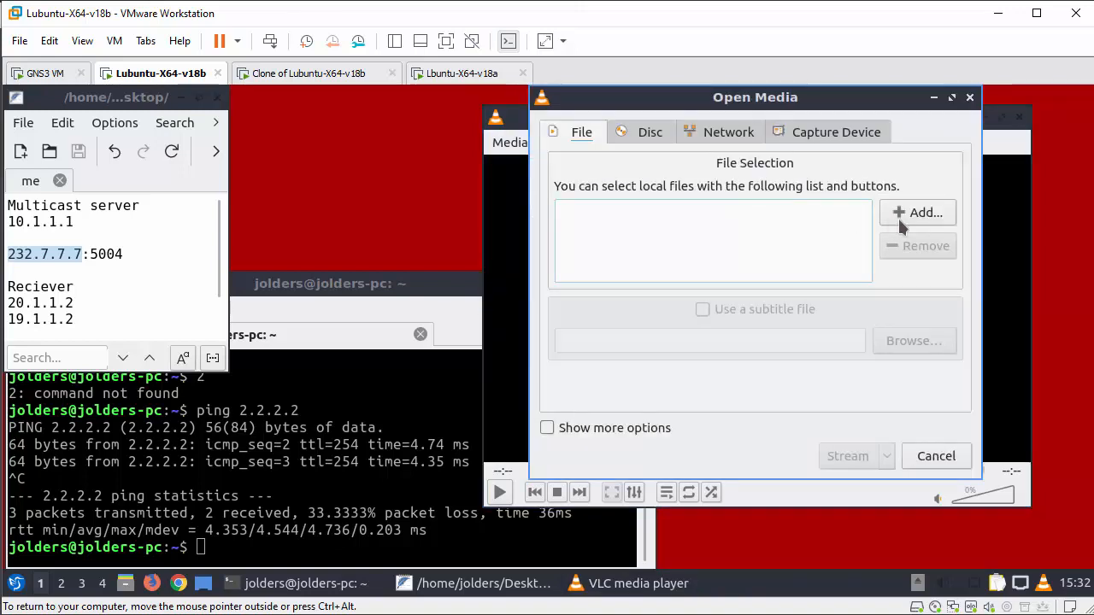
left_click(923, 214)
left_click(469, 200)
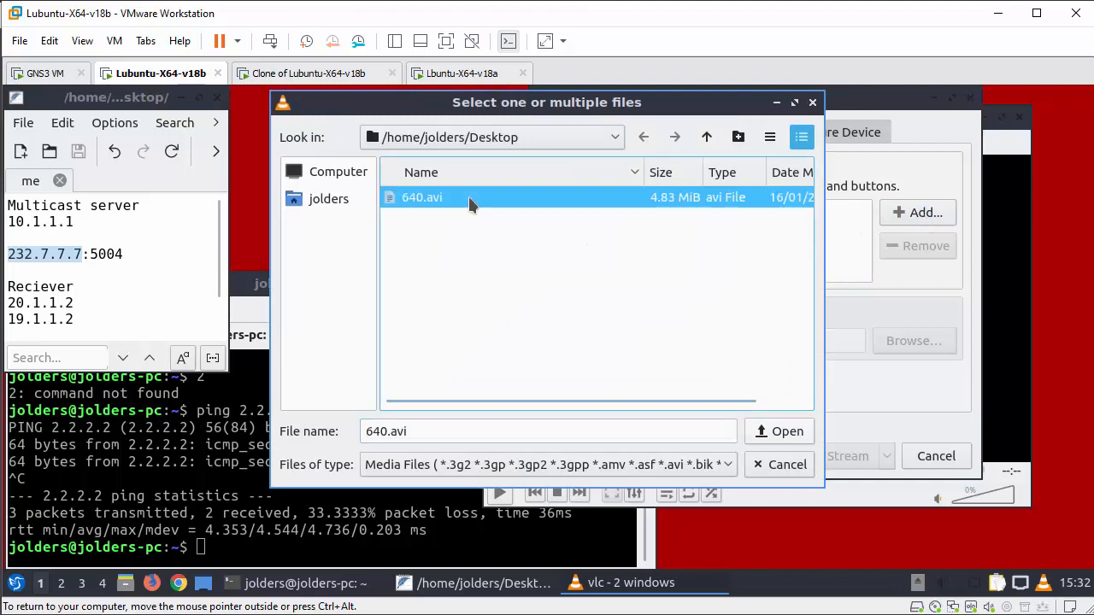
left_click(786, 433)
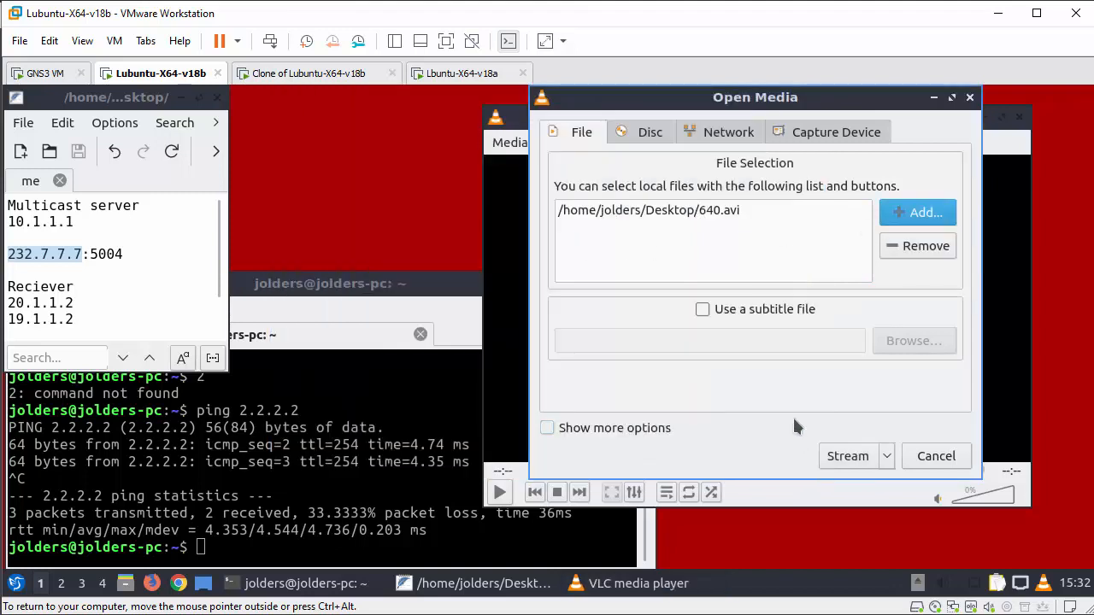
left_click(849, 457)
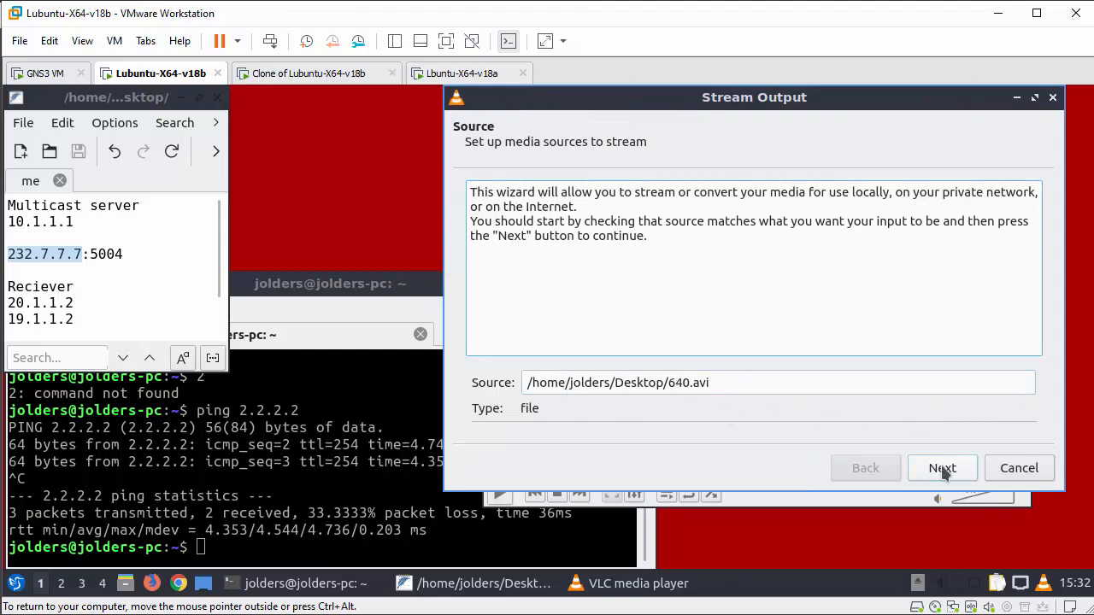
Enable local display and add an RTP / MPEG Transport Stream destination to the stream output.
left_click(943, 470)
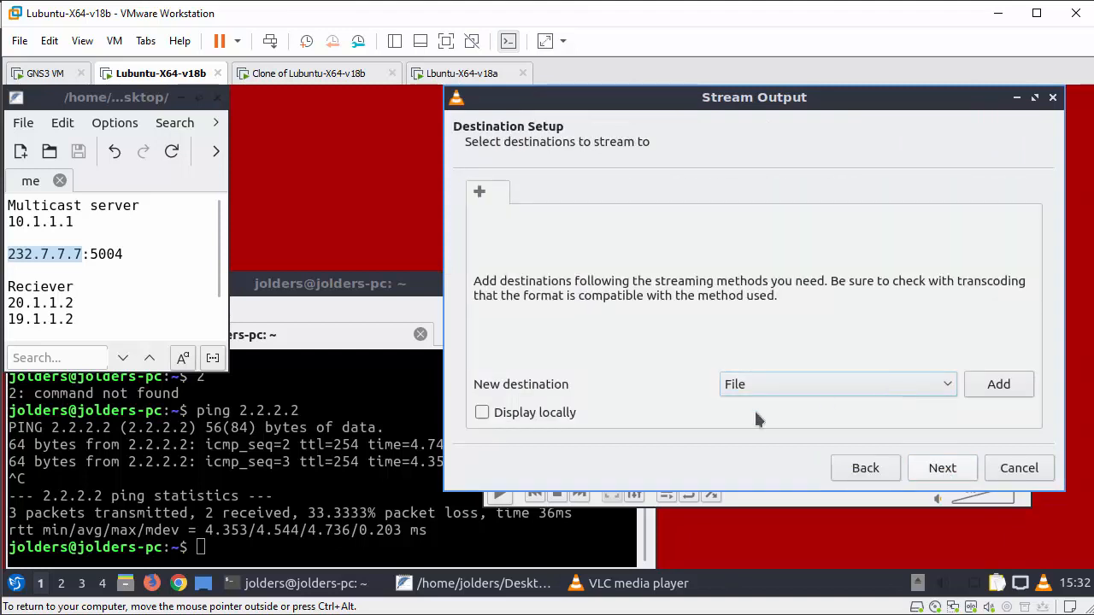
left_click(529, 412)
left_click(835, 386)
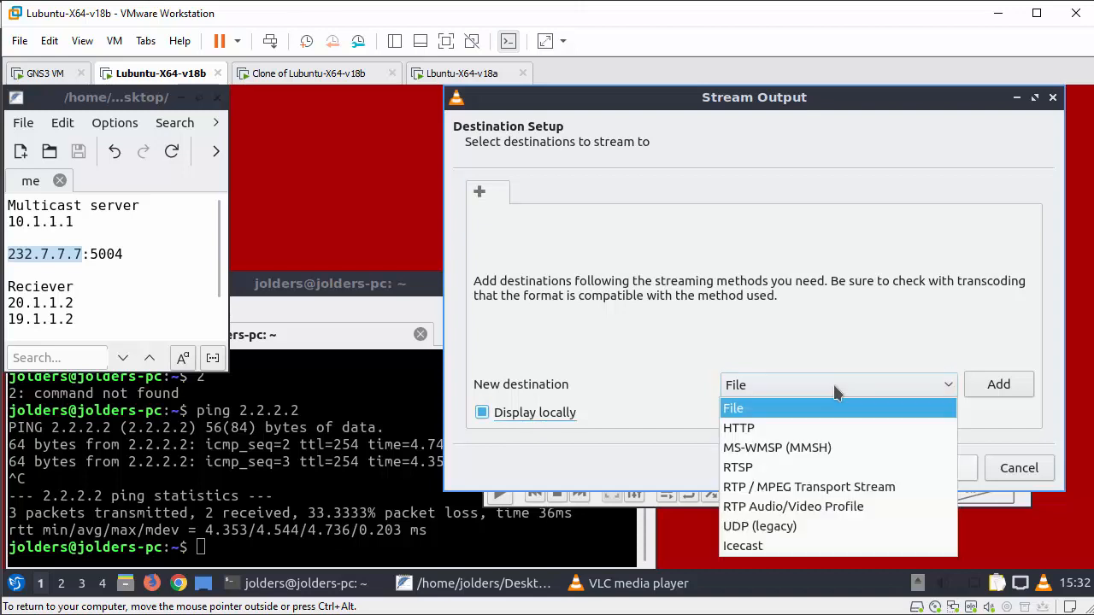
left_click(825, 491)
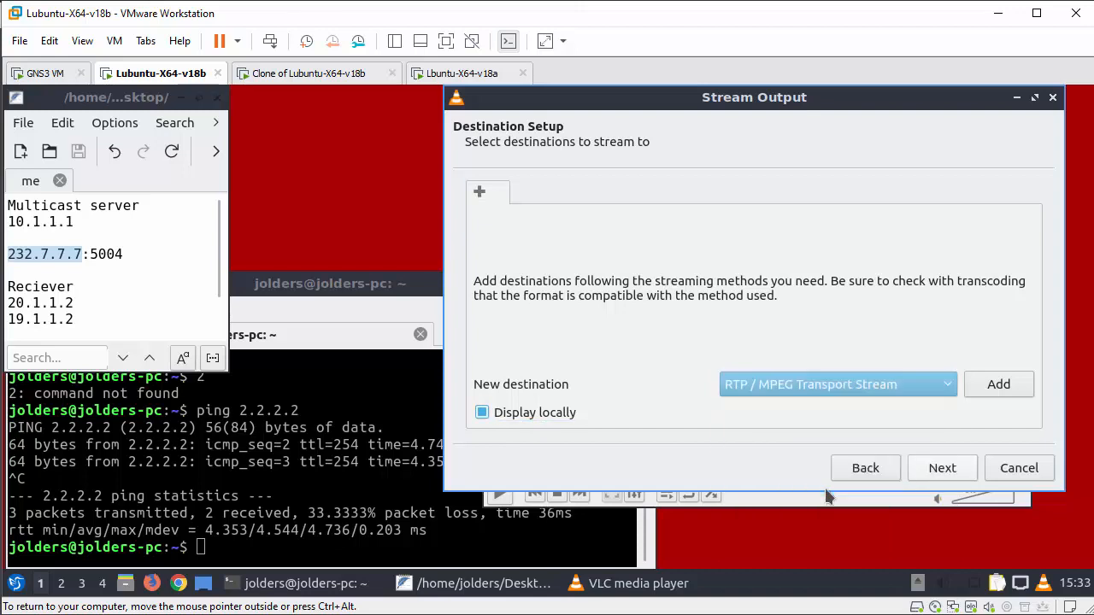
left_click(1000, 384)
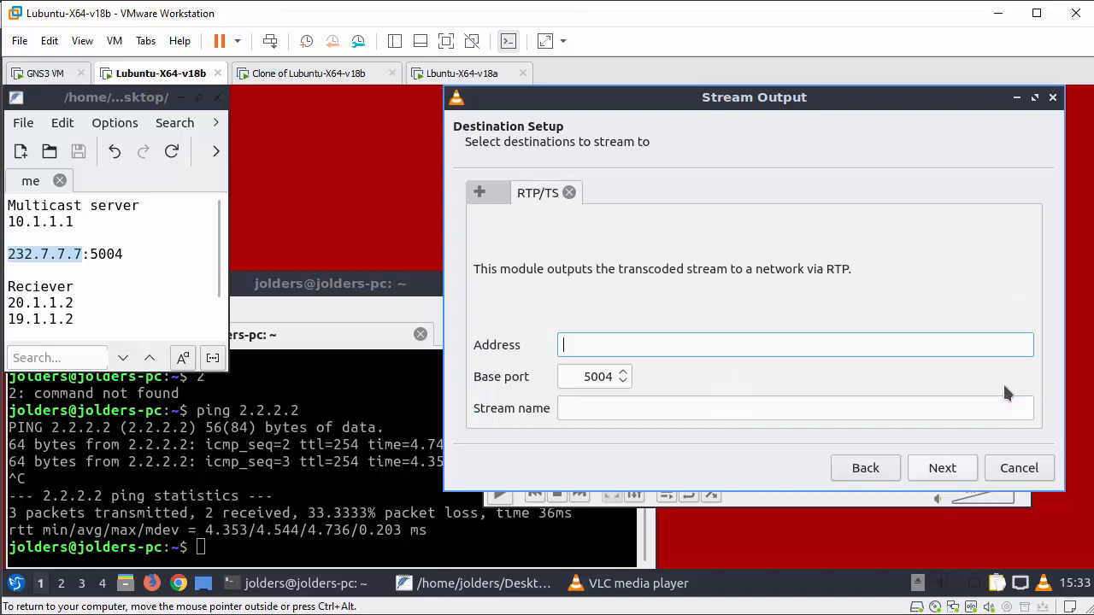
Set the RTP destination address to 232.7.7.7, copied from the notes, and the stream name to MyStream,ttl=6.
right_click(57, 254)
left_click(98, 338)
left_click(599, 340)
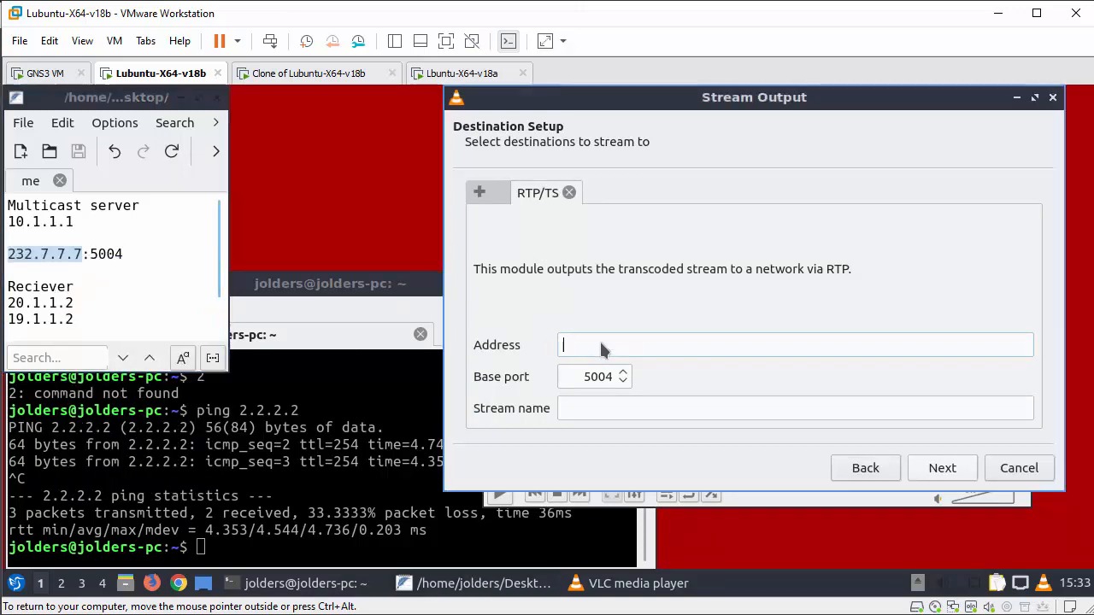
left_click(635, 410)
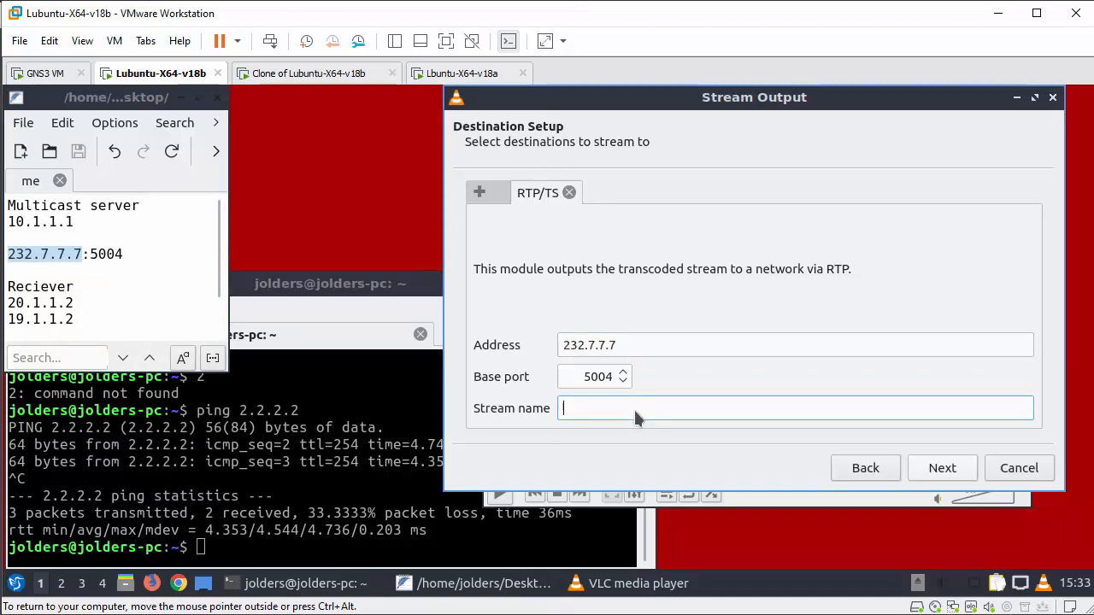
type("MyStream,ttl=6")
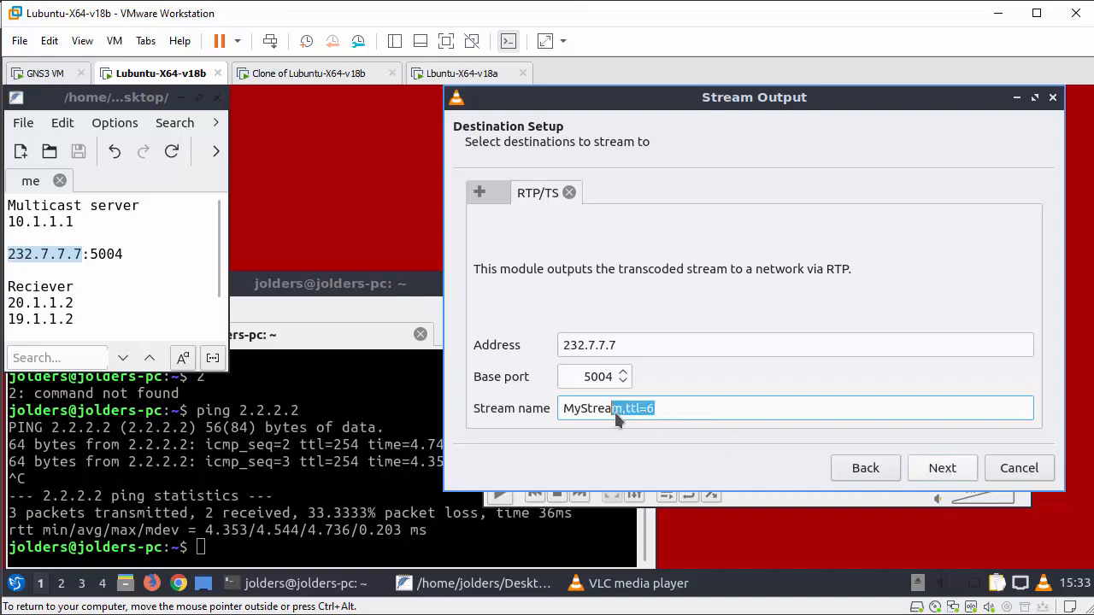
left_click_drag(673, 415, 559, 416)
left_click(941, 469)
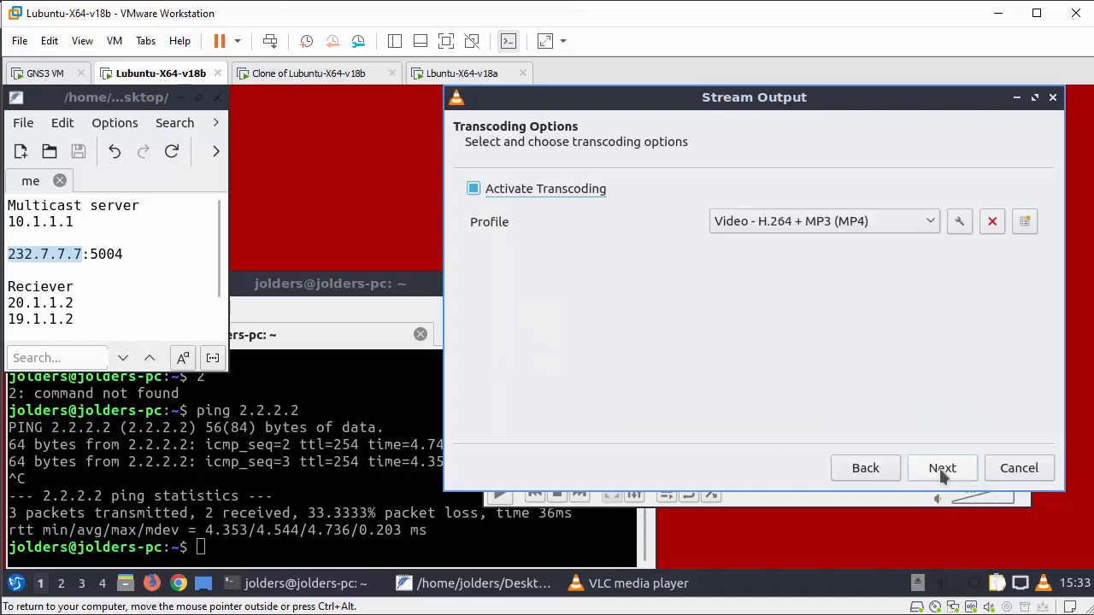
Turn off transcoding, check the name and ttl in the generated output string, and start streaming.
left_click(532, 189)
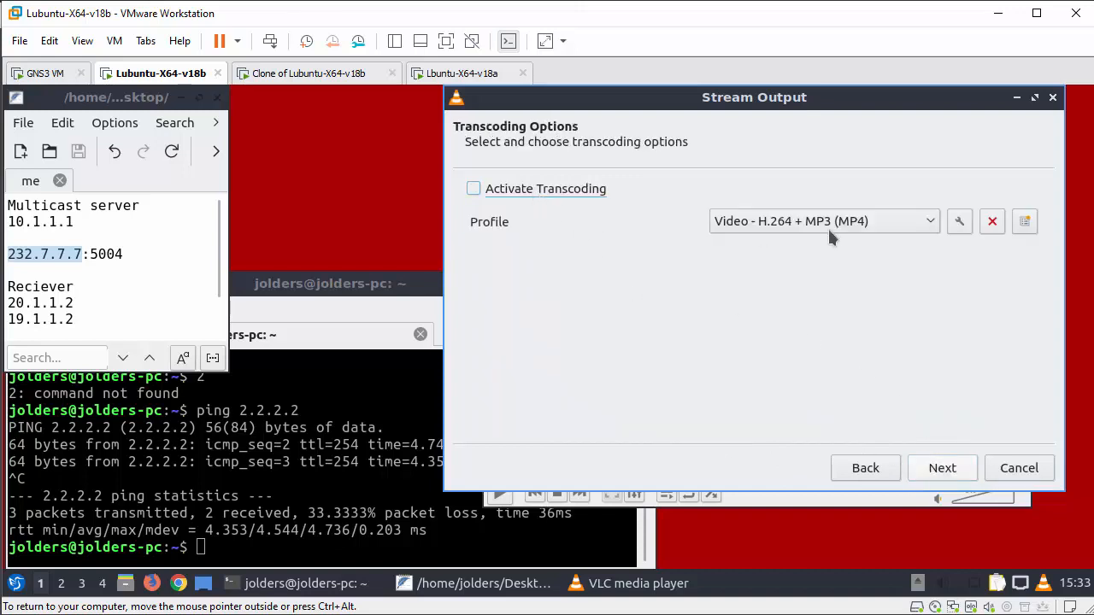
left_click(952, 467)
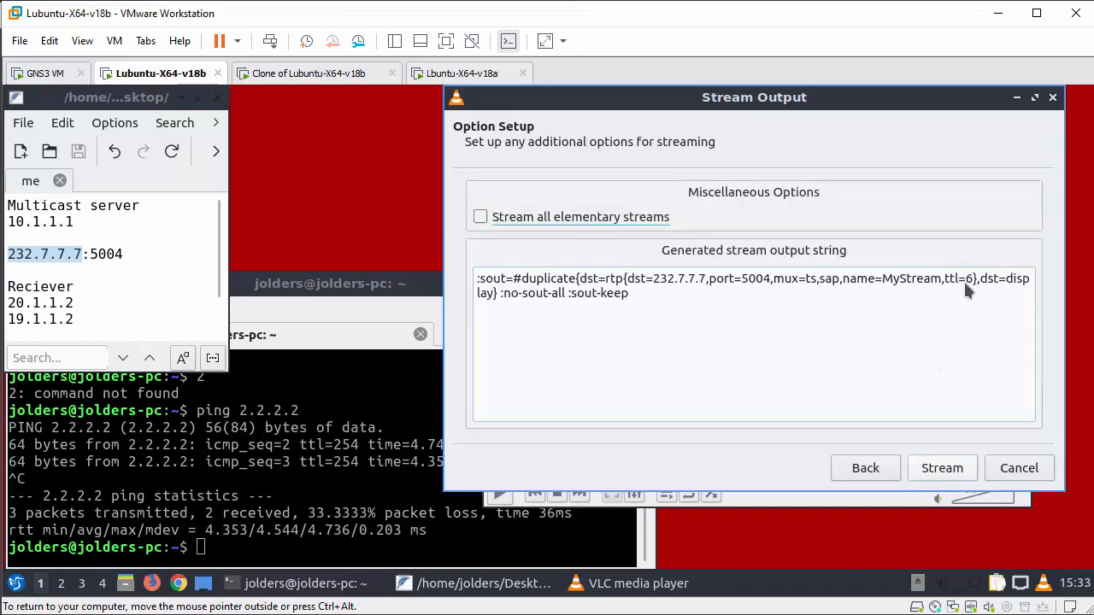
left_click_drag(987, 280, 938, 278)
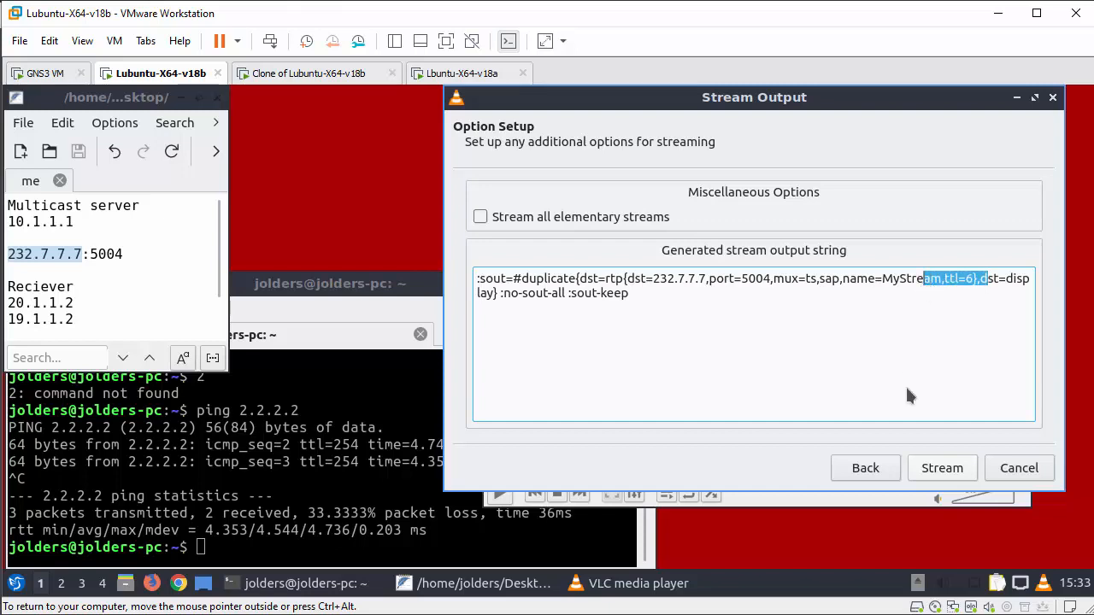
left_click(883, 281)
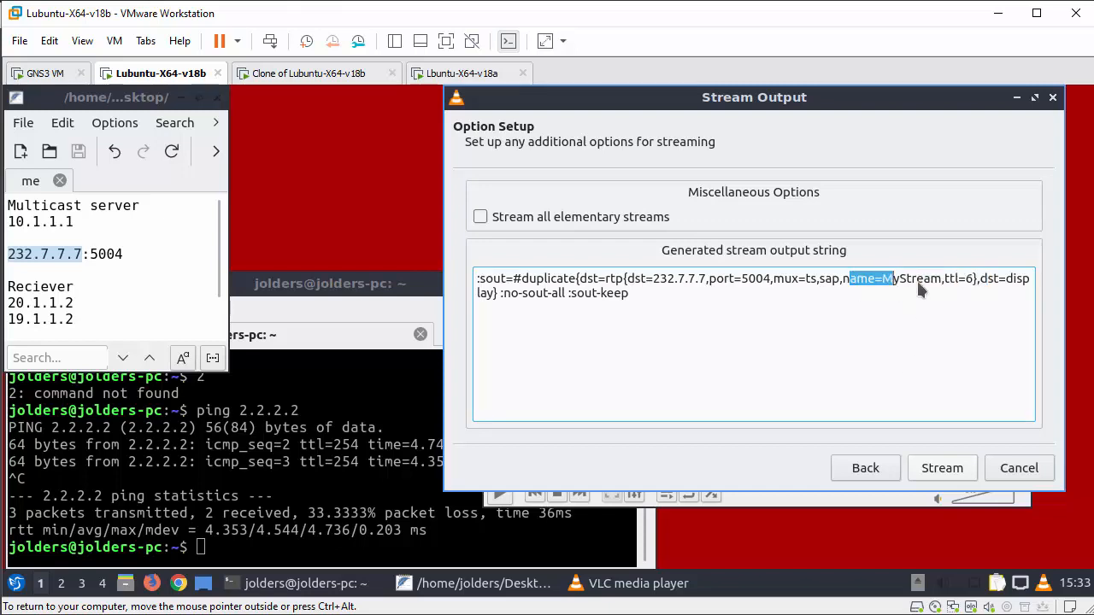
left_click(979, 280)
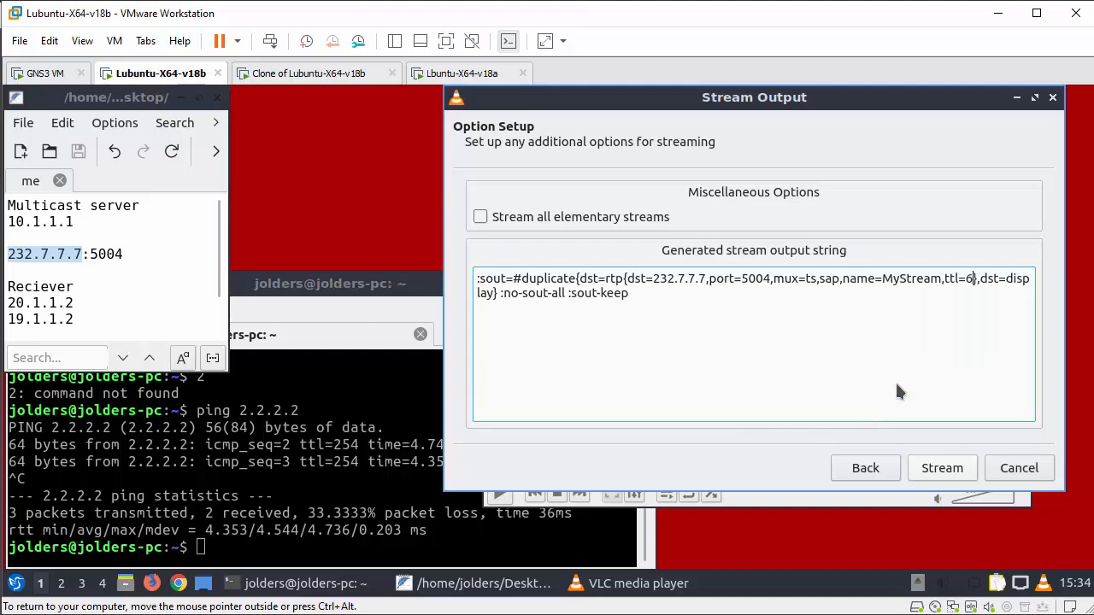
left_click(786, 359)
left_click(939, 470)
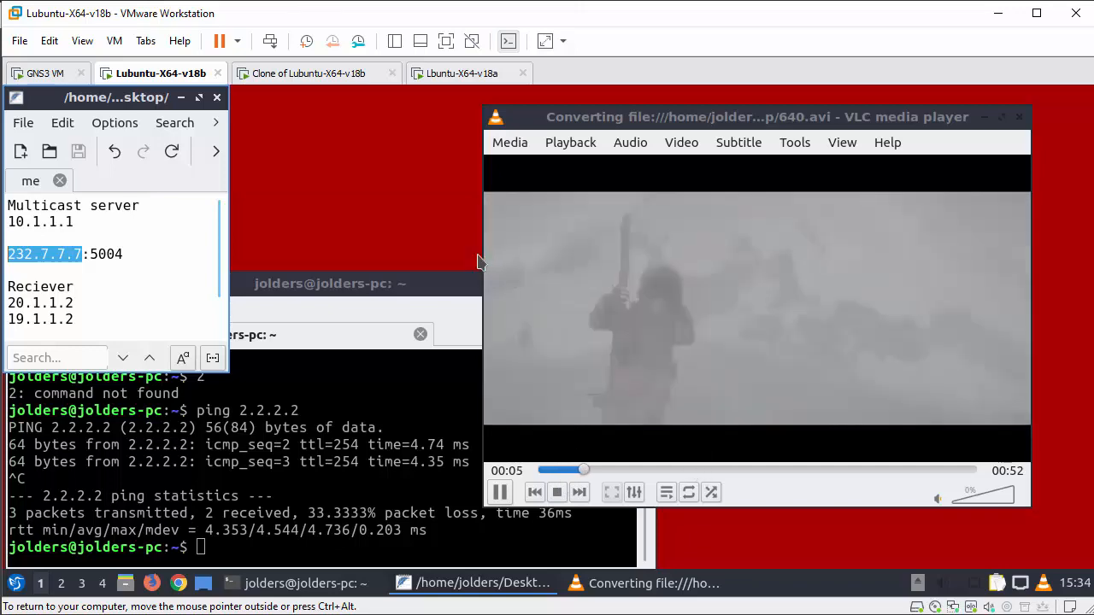
Check the multicast video playback on the Clone of Lubuntu-X64-v18b and Lbuntu-X64-v18a receivers.
left_click(316, 75)
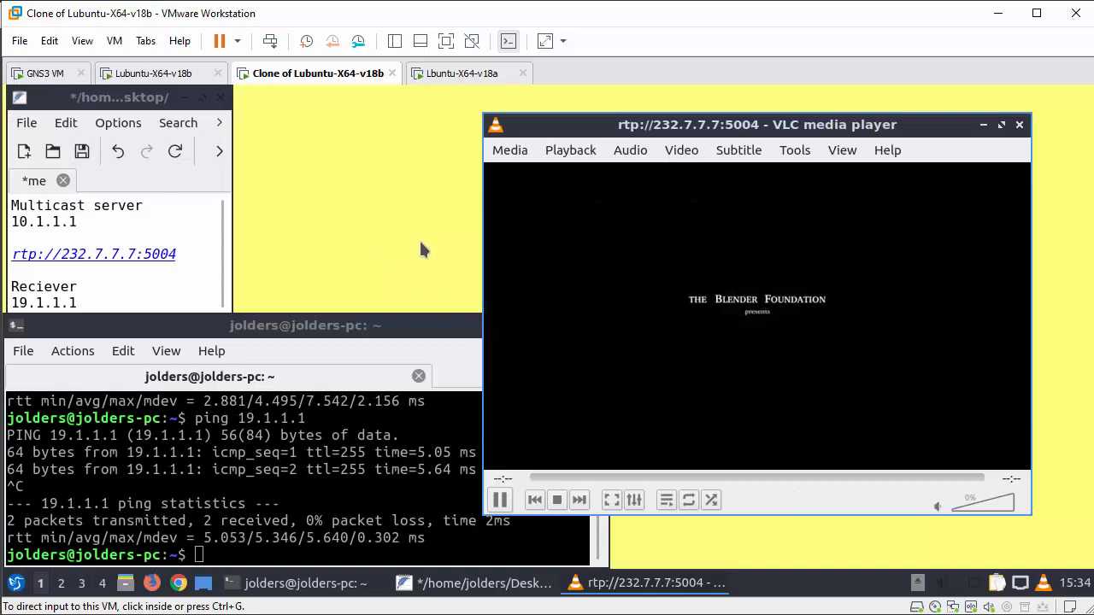
left_click(450, 74)
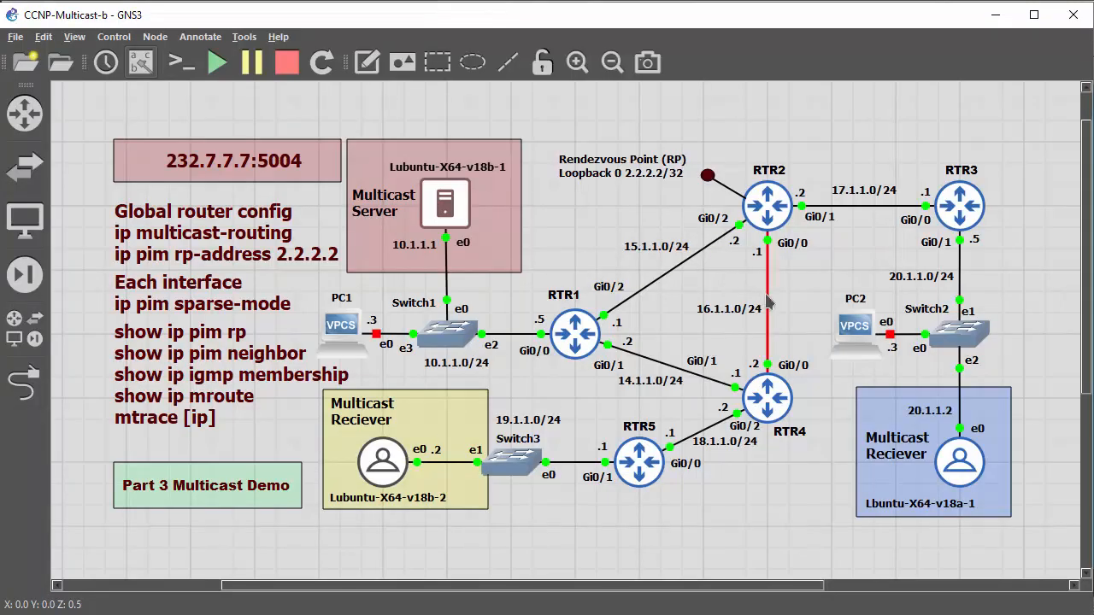
In GNS3, start an Ethernet packet capture on the link between RTR2 and RTR4 with the capture visualization program enabled.
right_click(767, 303)
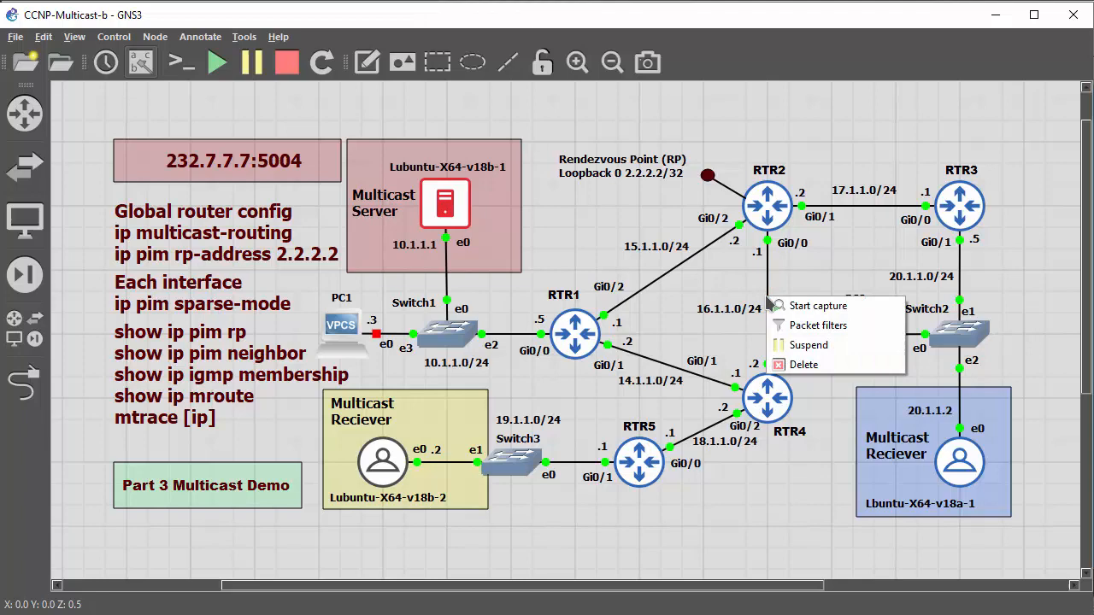
left_click(814, 309)
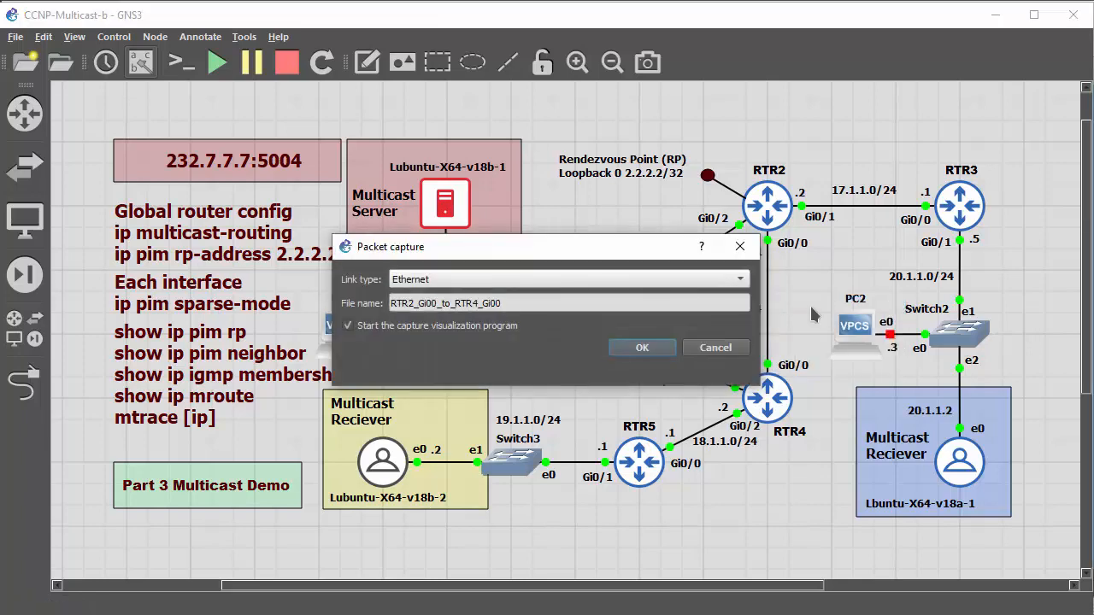
left_click(641, 348)
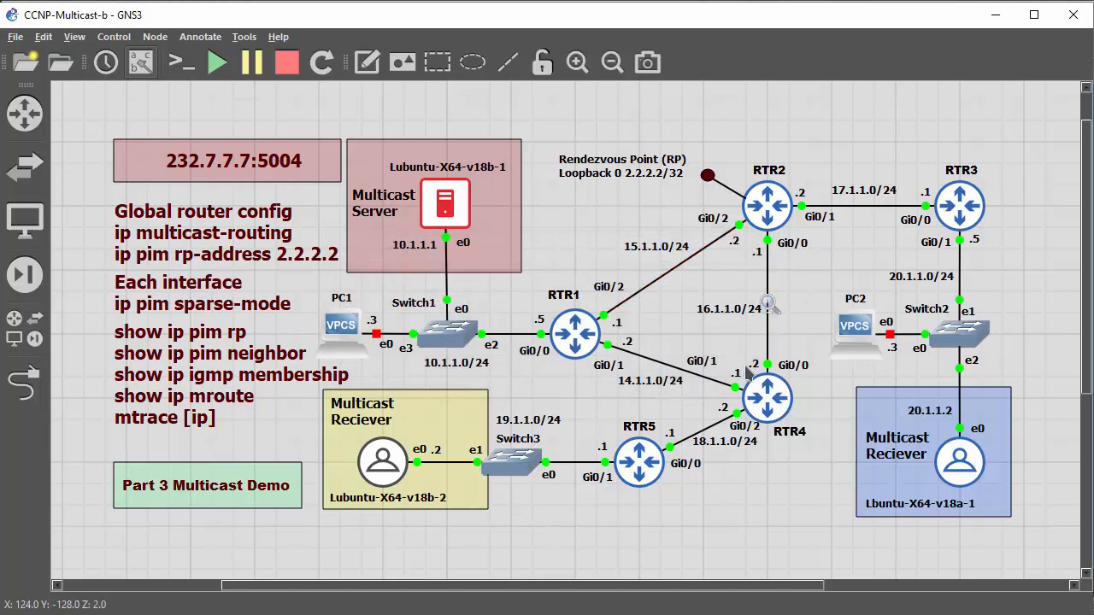
right_click(761, 305)
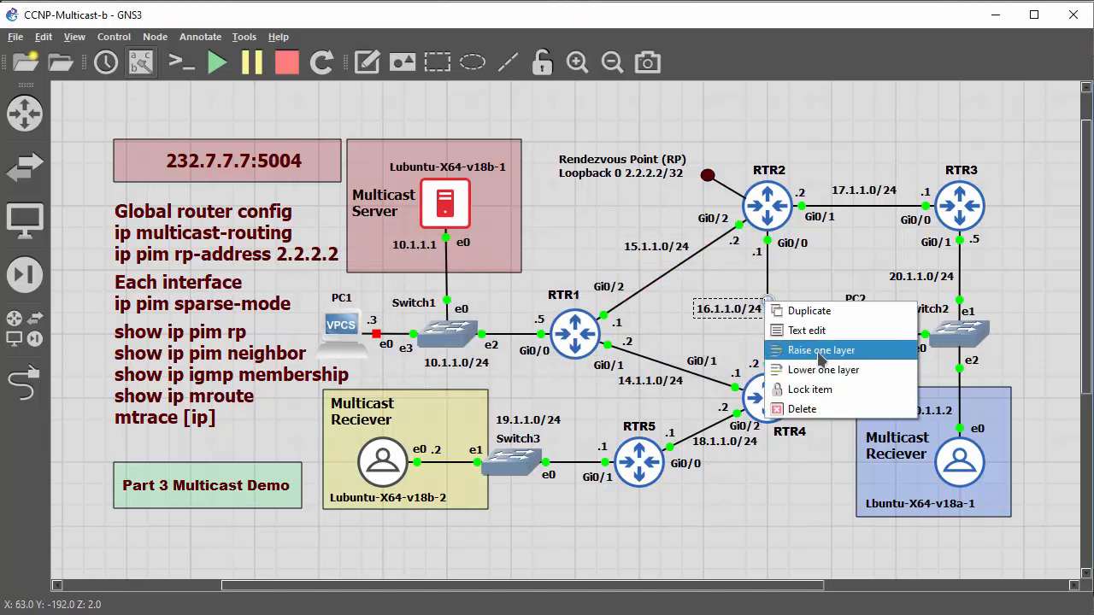
left_click(769, 305)
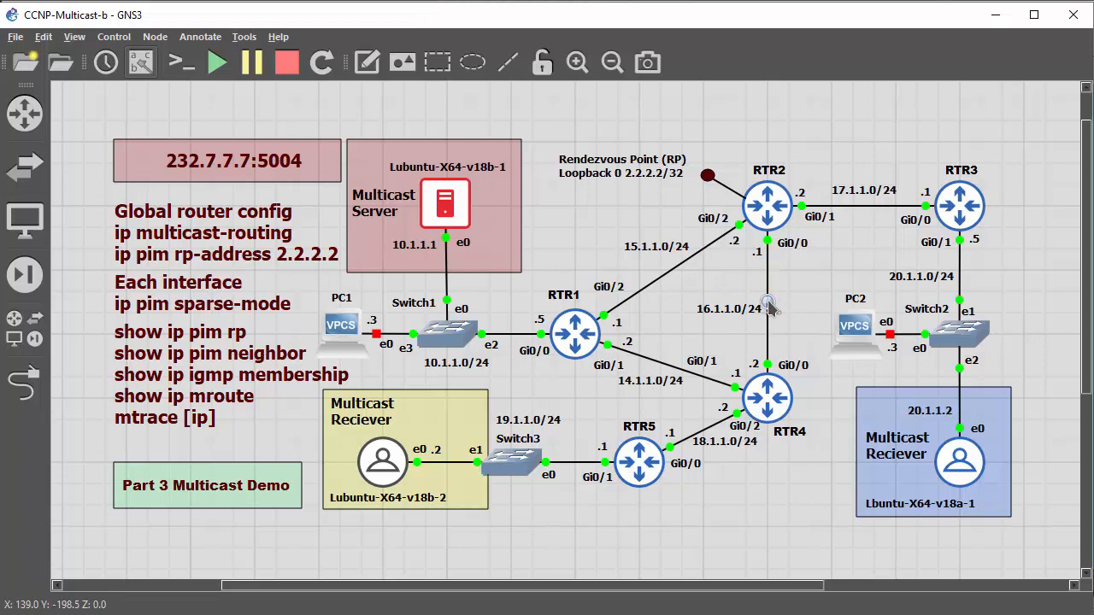
right_click(768, 305)
left_click(802, 332)
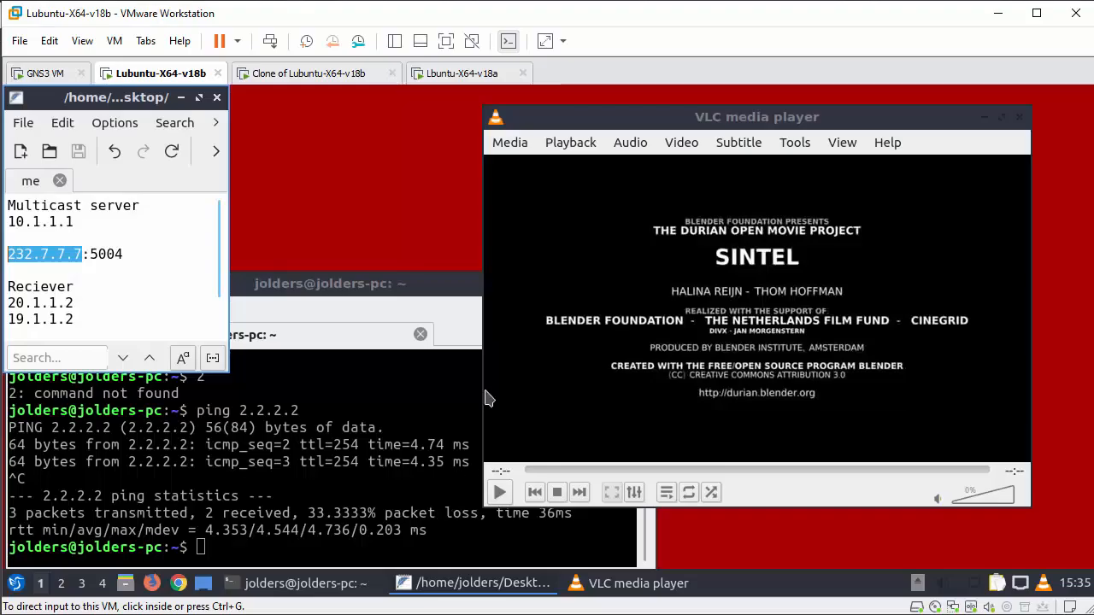
Restart the 640.avi stream on the Lubuntu-X64-v18b server and check its playback on both receiver machines.
left_click(500, 493)
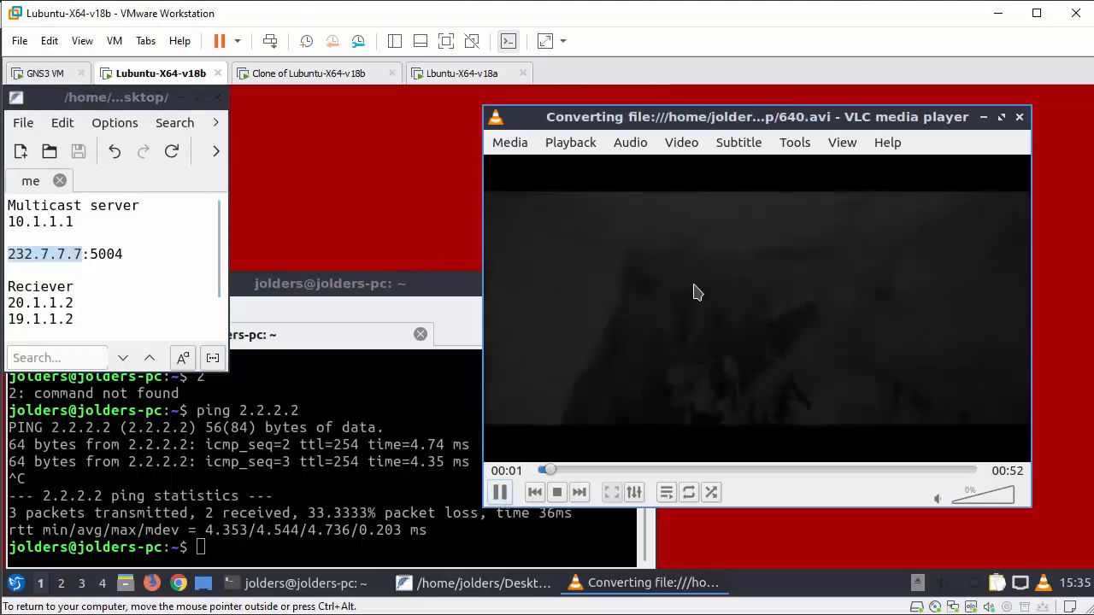
left_click(310, 73)
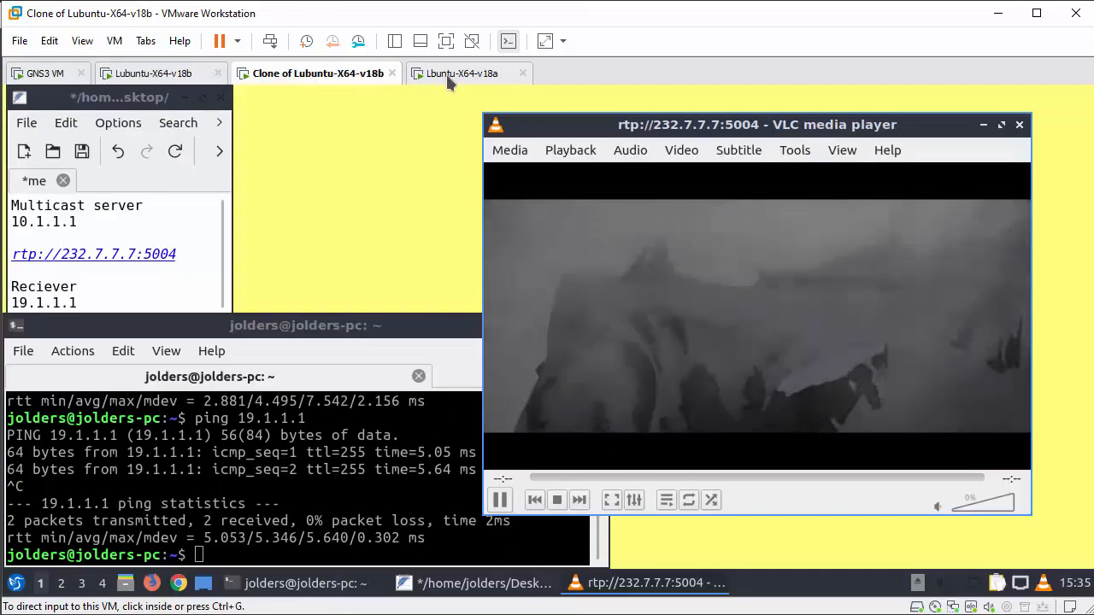
left_click(446, 75)
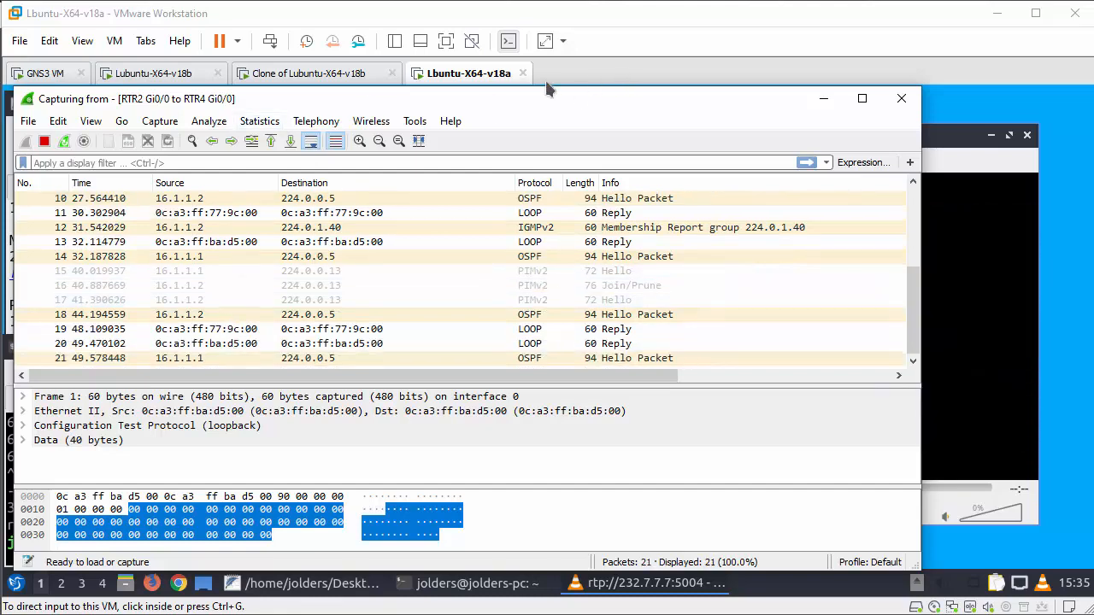
Stop and close the Wireshark capture of the RTR2 to RTR4 link, and end that link's packet capture in GNS3.
left_click(44, 143)
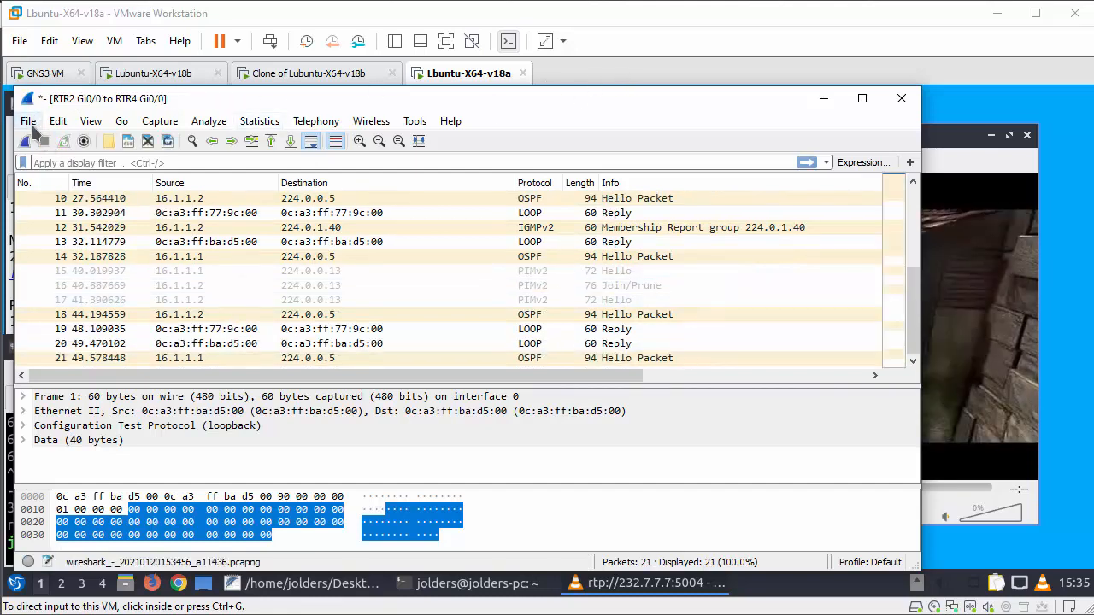
left_click(27, 101)
left_click(55, 222)
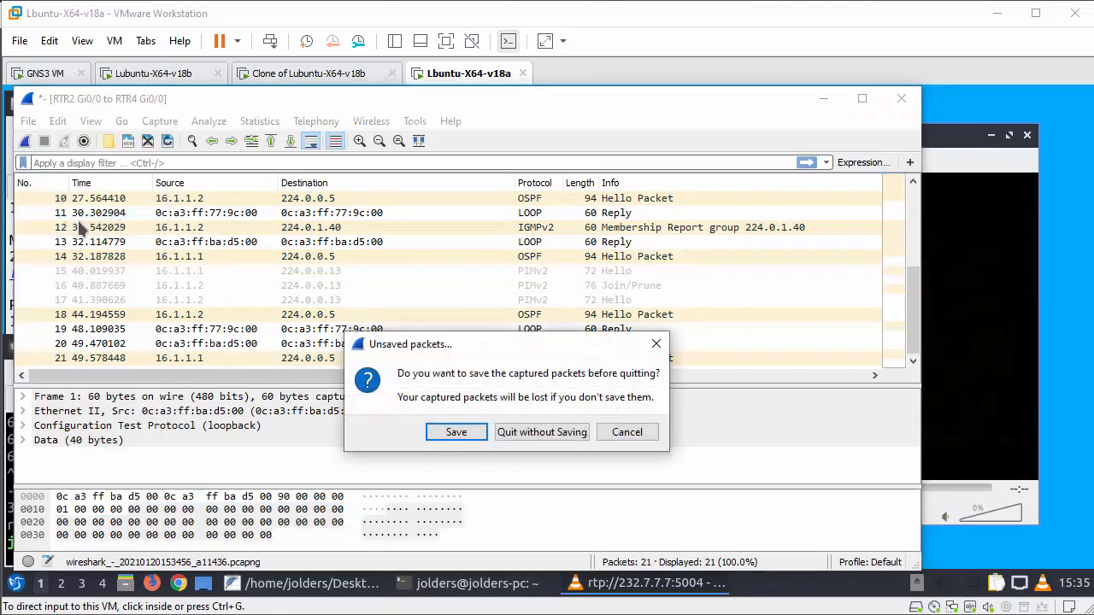
left_click(479, 433)
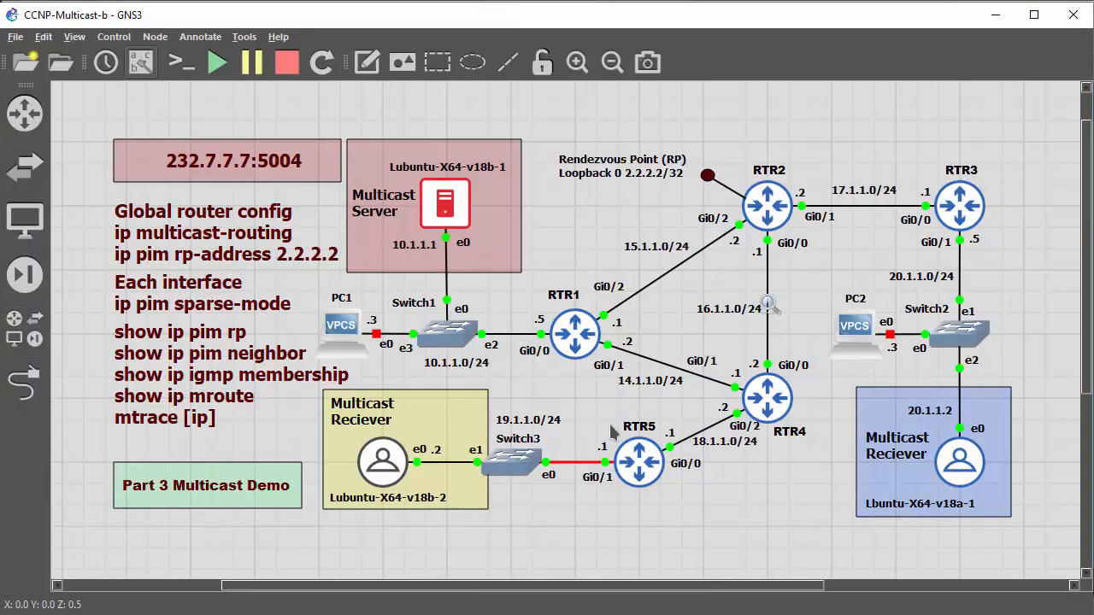
right_click(767, 306)
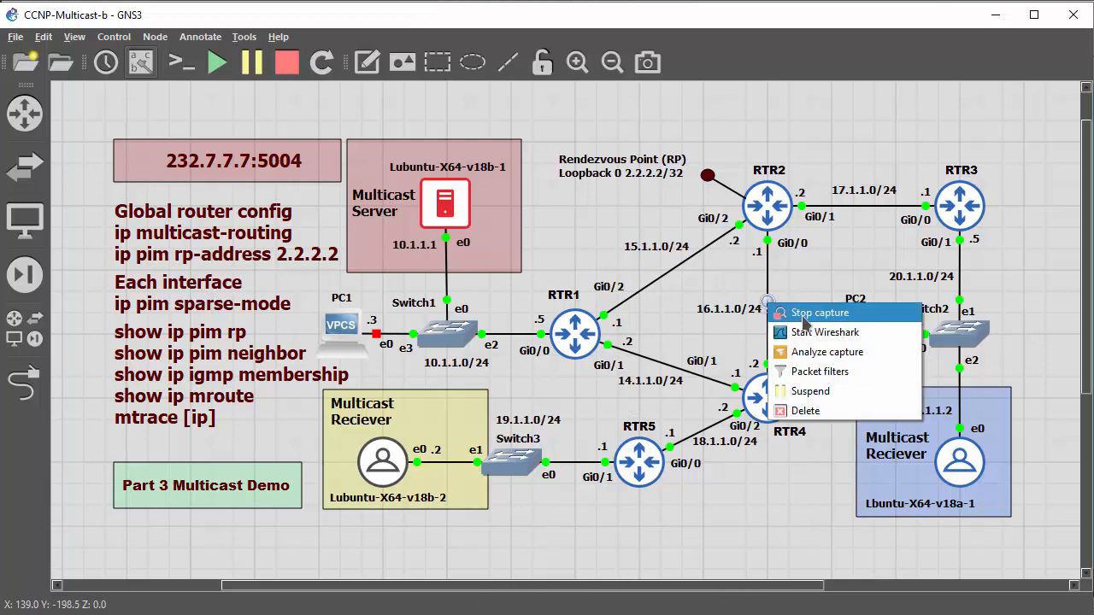
left_click(782, 313)
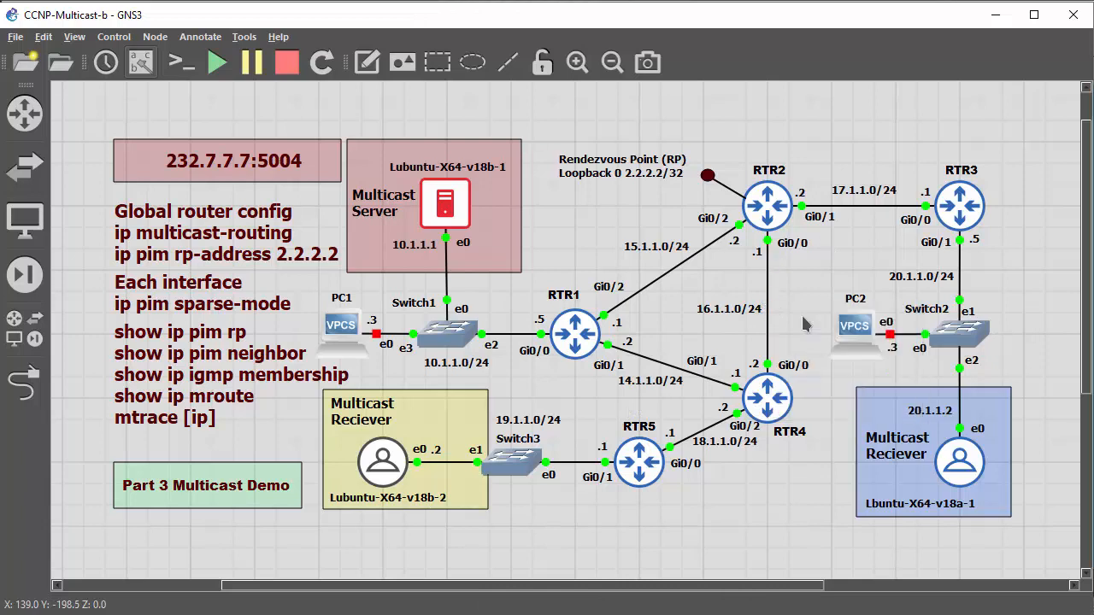
Start an Ethernet packet capture on the link between RTR1 and RTR2 and open it in Wireshark.
right_click(648, 286)
left_click(678, 294)
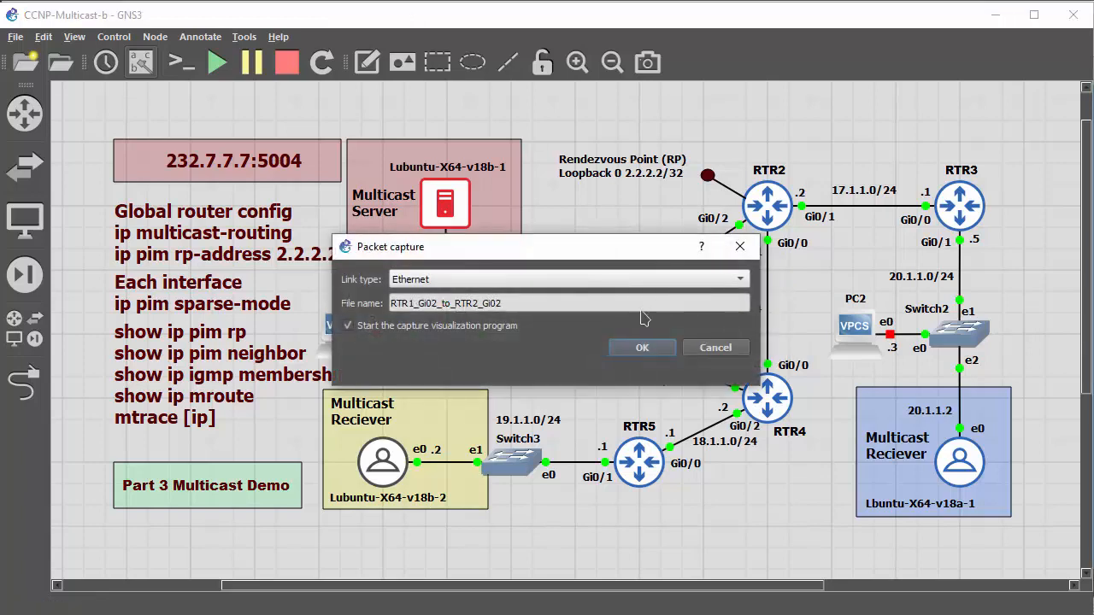
left_click(639, 346)
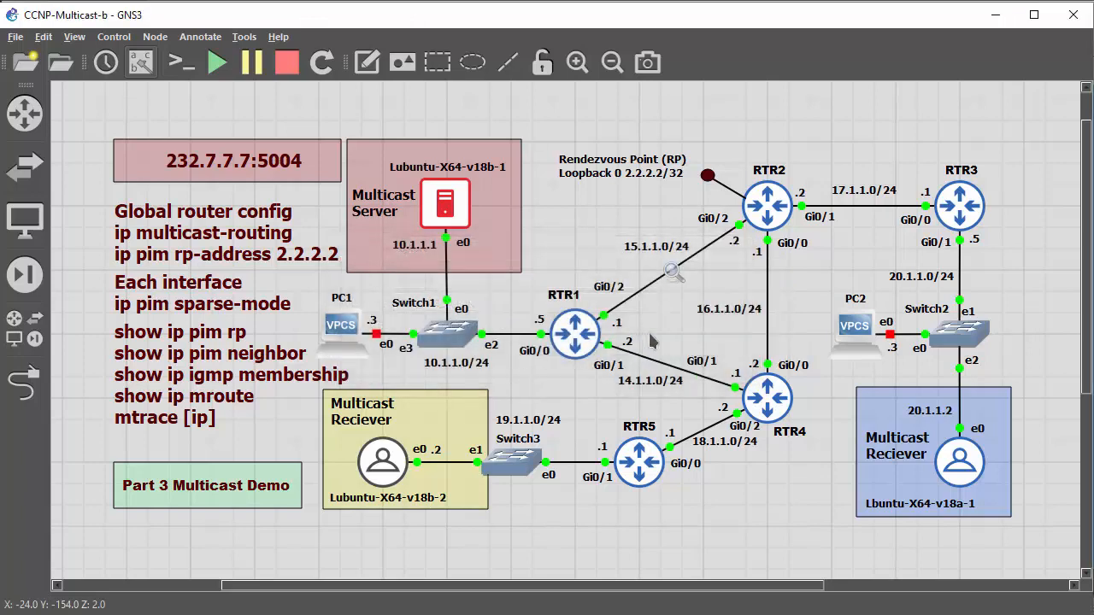
right_click(673, 275)
left_click(713, 303)
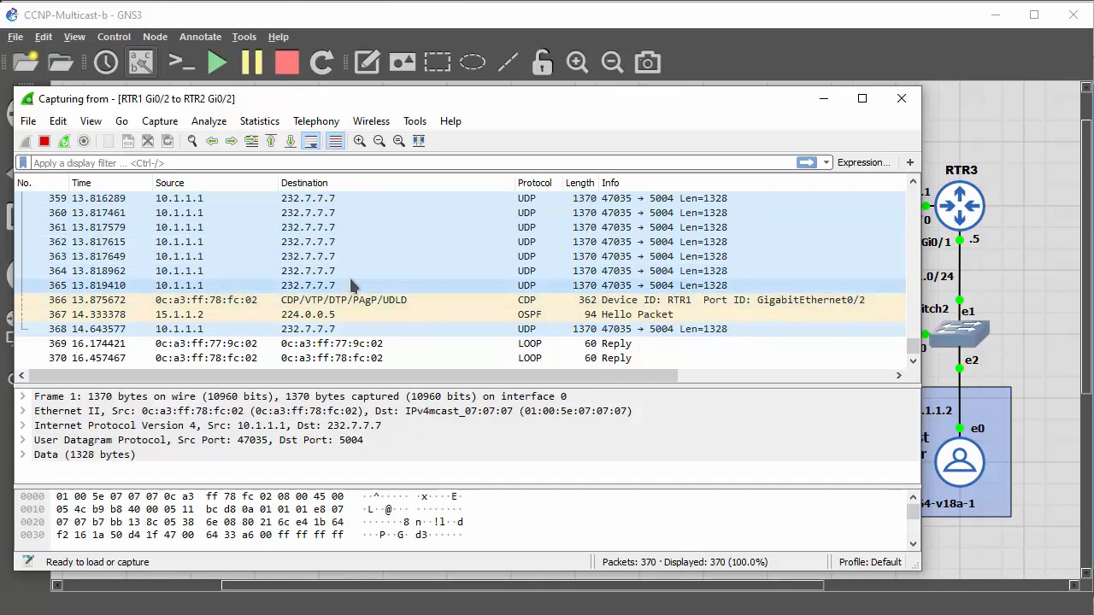
Stop the RTR1 to RTR2 Wireshark capture, quit without saving the packets, and end that link's packet capture in GNS3.
left_click(44, 142)
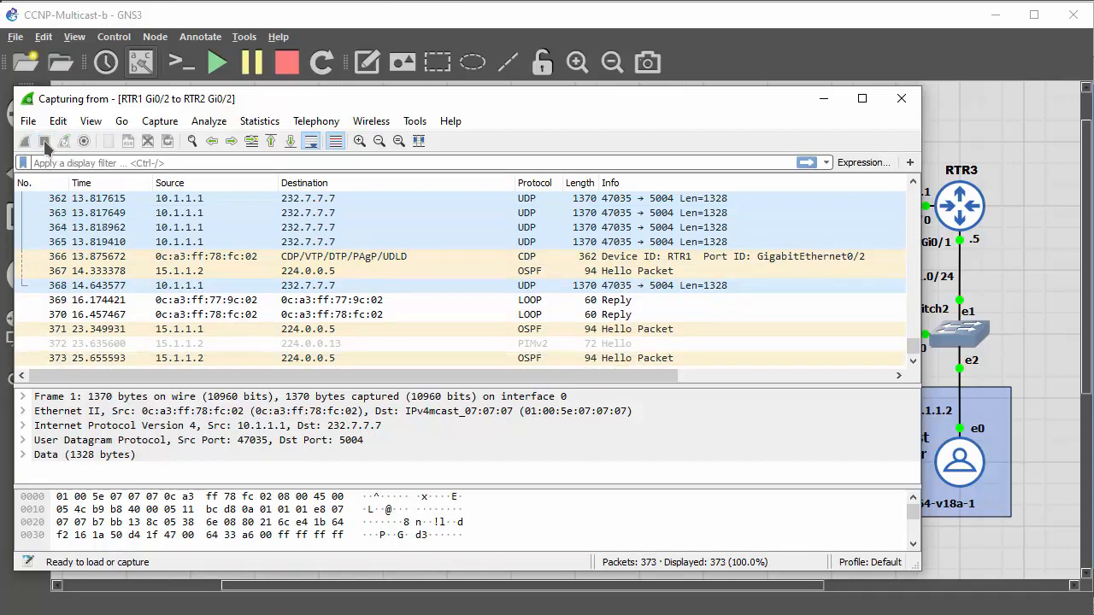
left_click(25, 98)
left_click(81, 223)
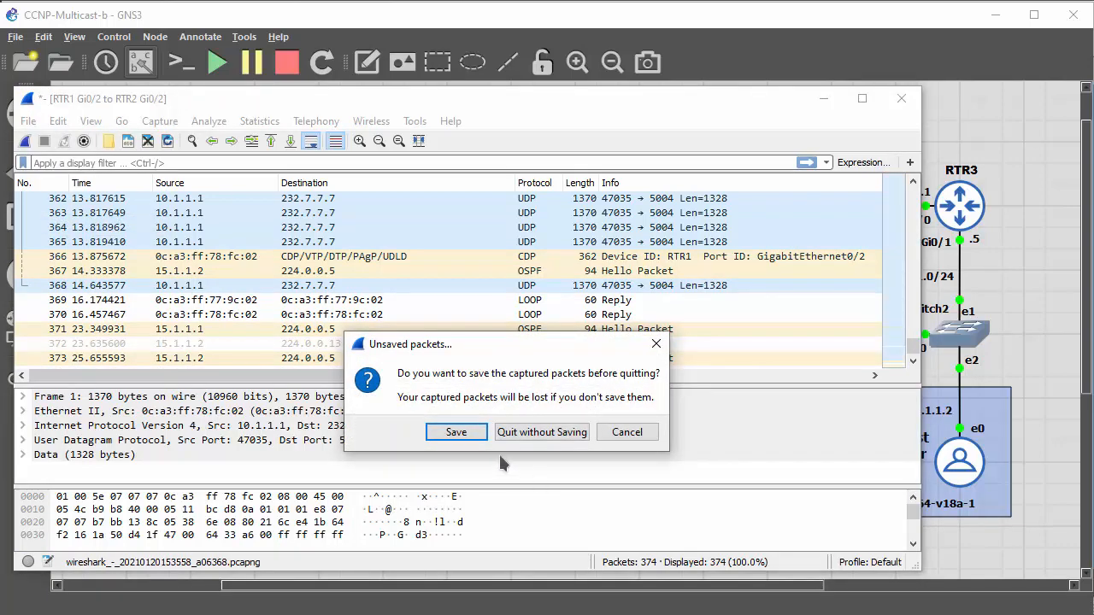
left_click(542, 431)
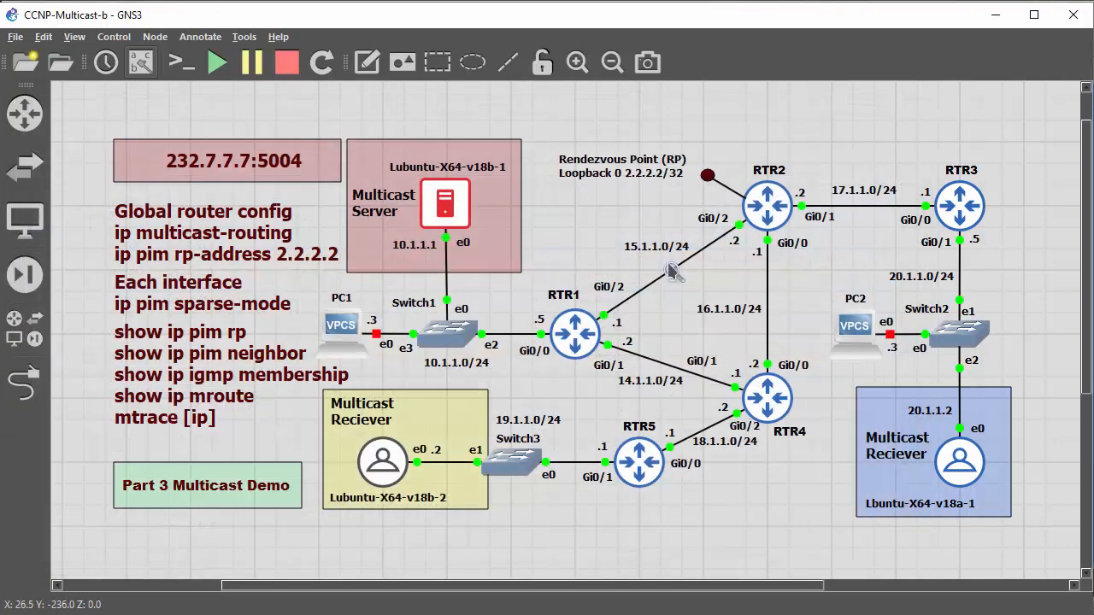
right_click(671, 270)
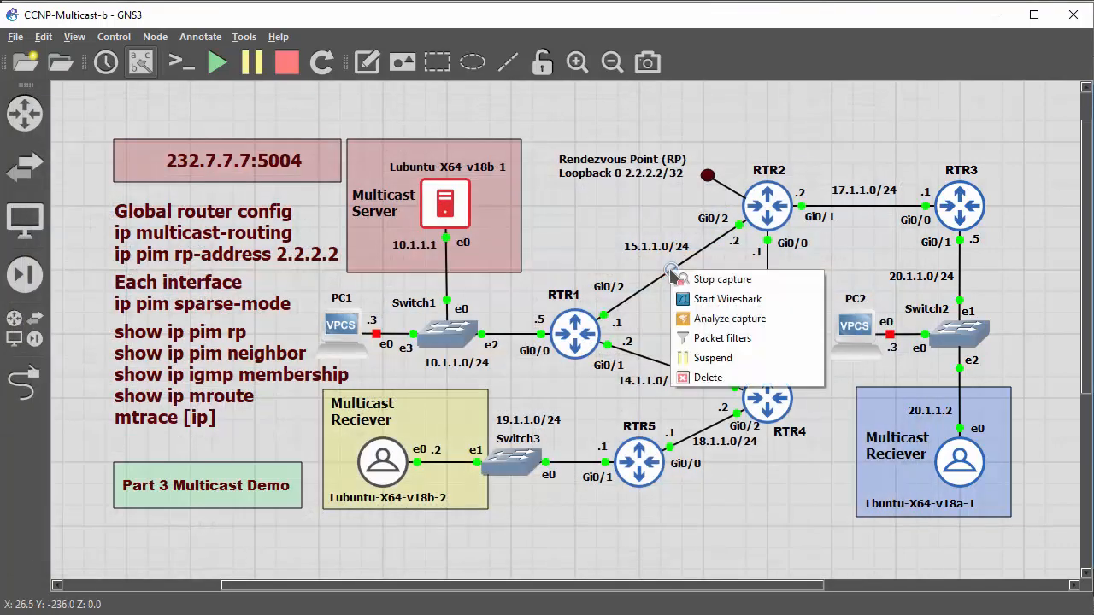
left_click(722, 284)
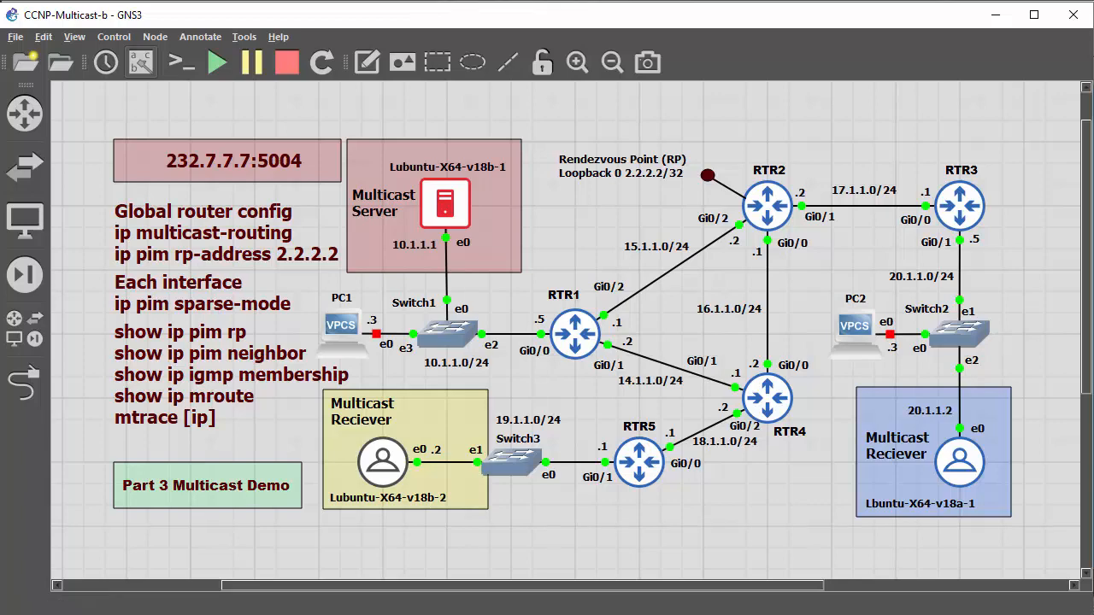
Switch to RTR2's console in Solar-PuTTY, show the running configuration with sh run, and highlight the ip multicast-routing line.
key("alt+Tab")
left_click(214, 494)
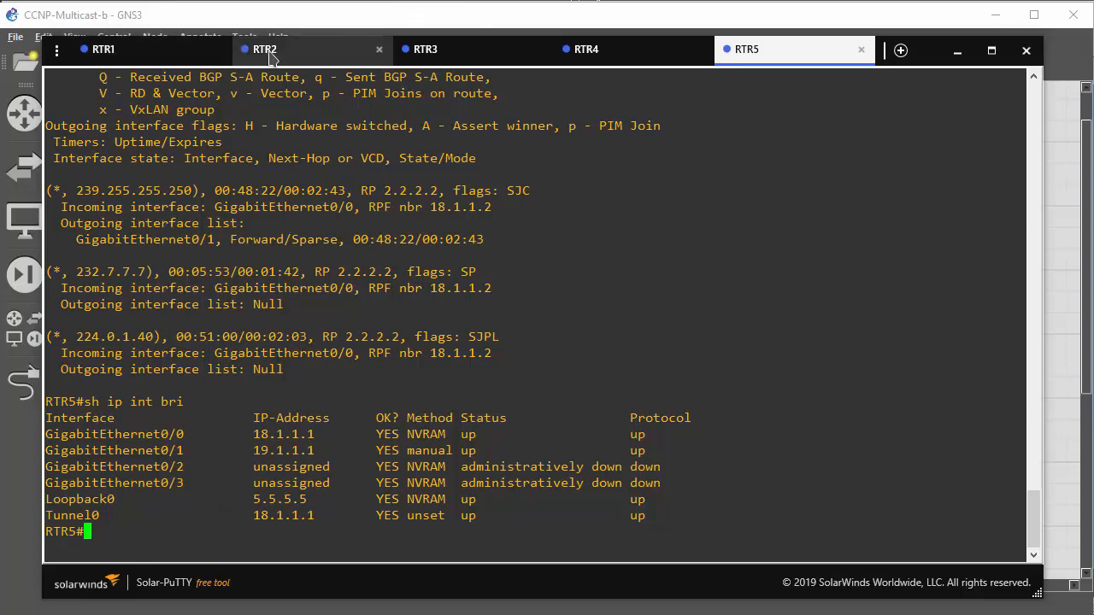
left_click(301, 55)
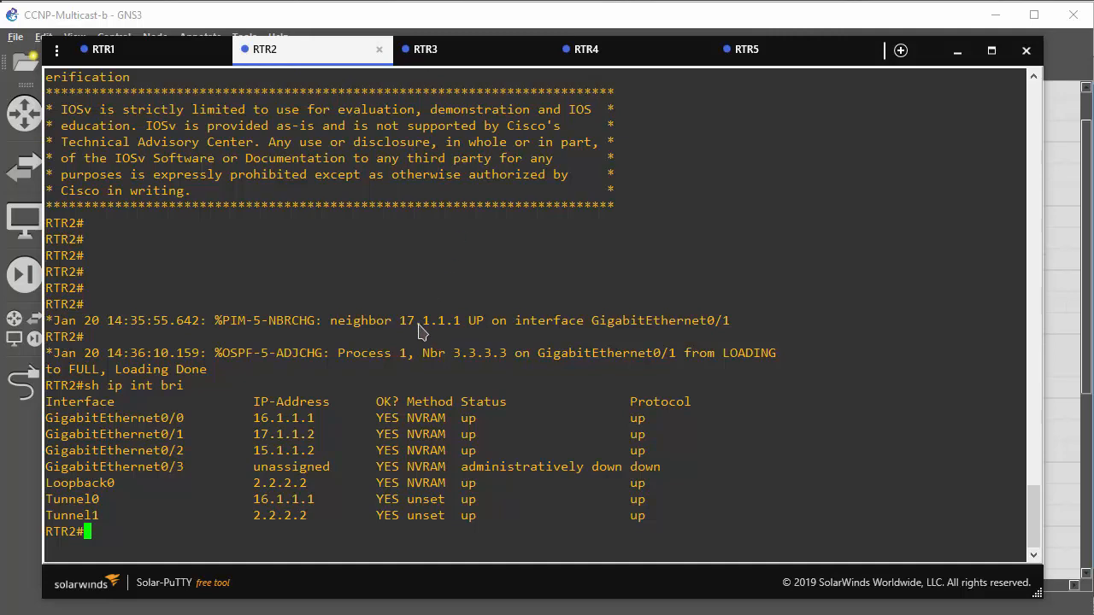
type("sh run")
key("Return")
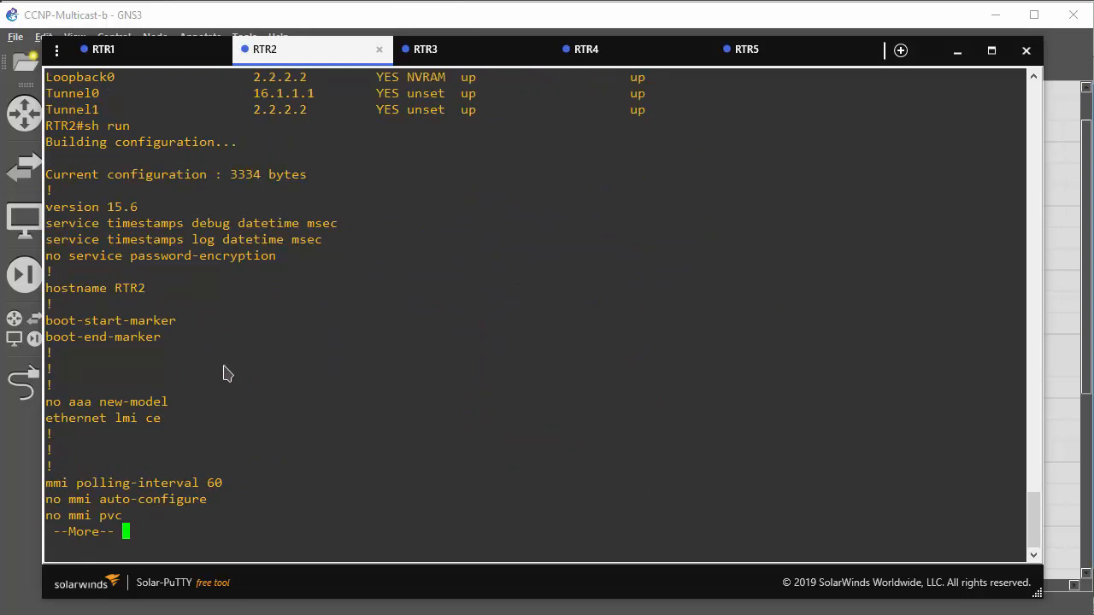
key("space")
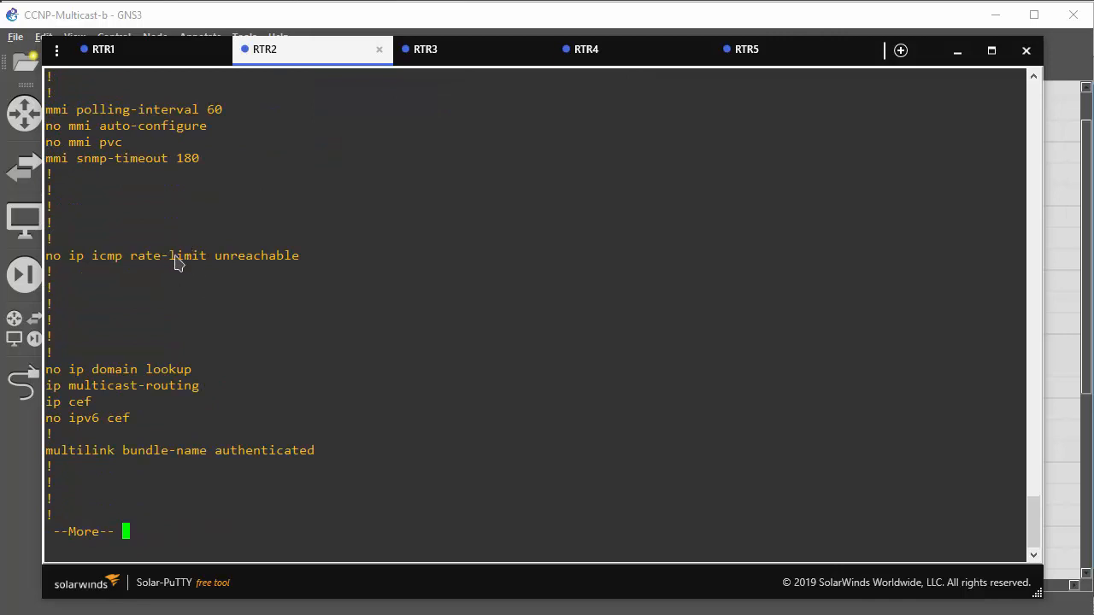
left_click_drag(202, 390, 49, 390)
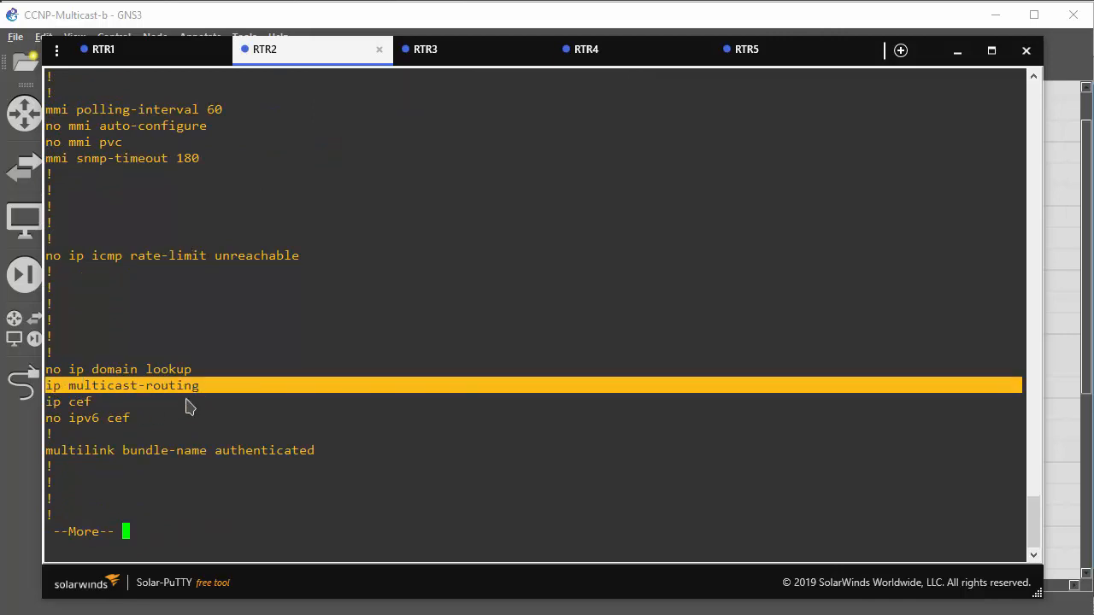
Page on to the interface section of RTR2's running configuration and highlight ip pim sparse-mode under GigabitEthernet0/0.
key("space")
key("space")
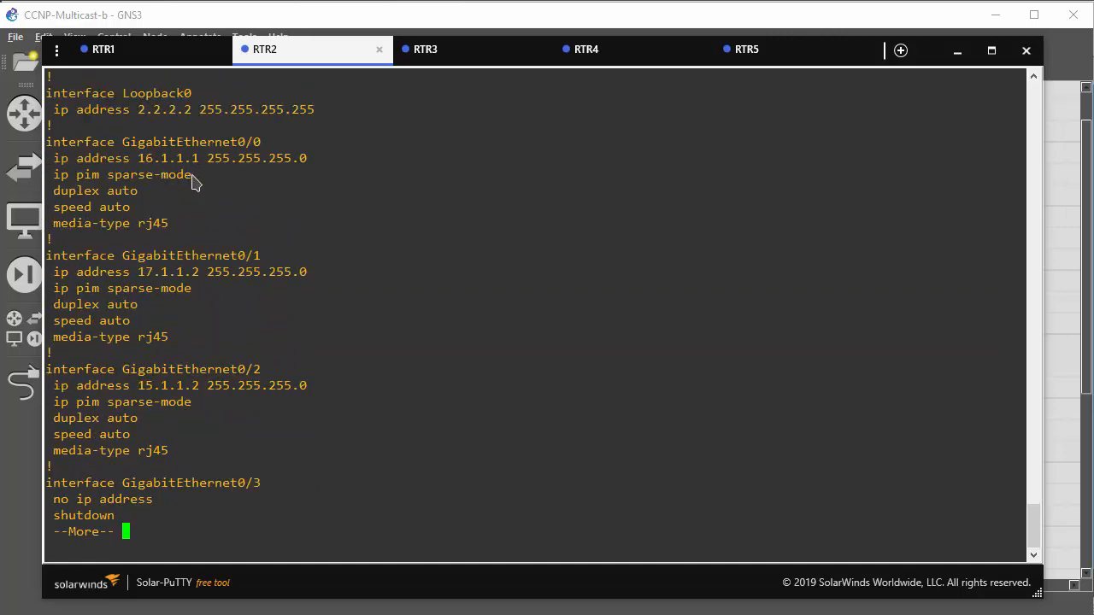
triple_click(159, 176)
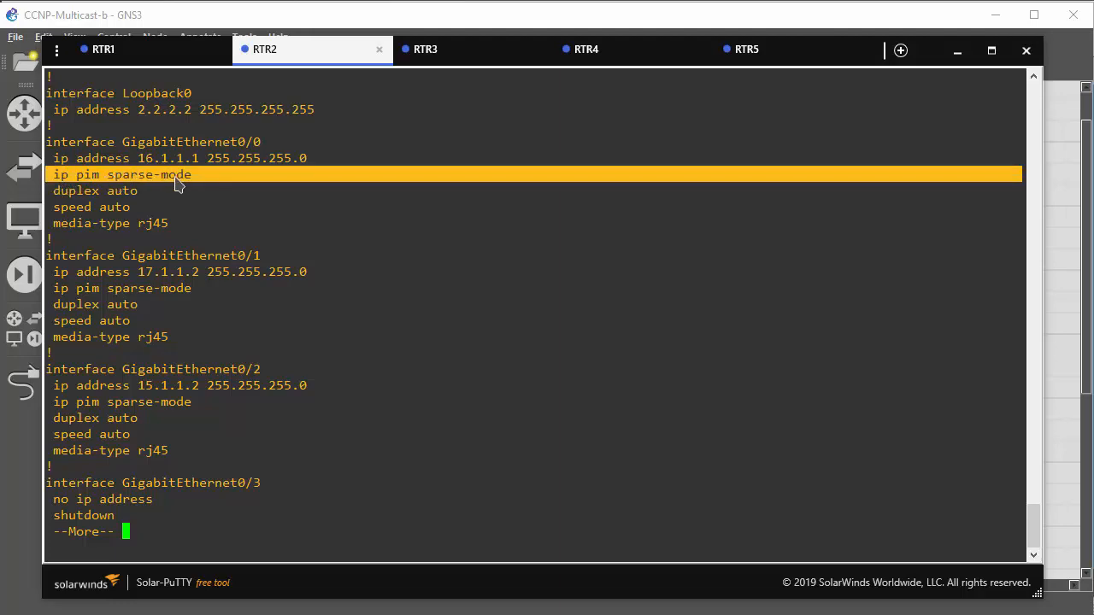
Examine the ip pim rp-address 2.2.2.2 line in RTR2's running configuration and exit the listing back to the prompt.
key("space")
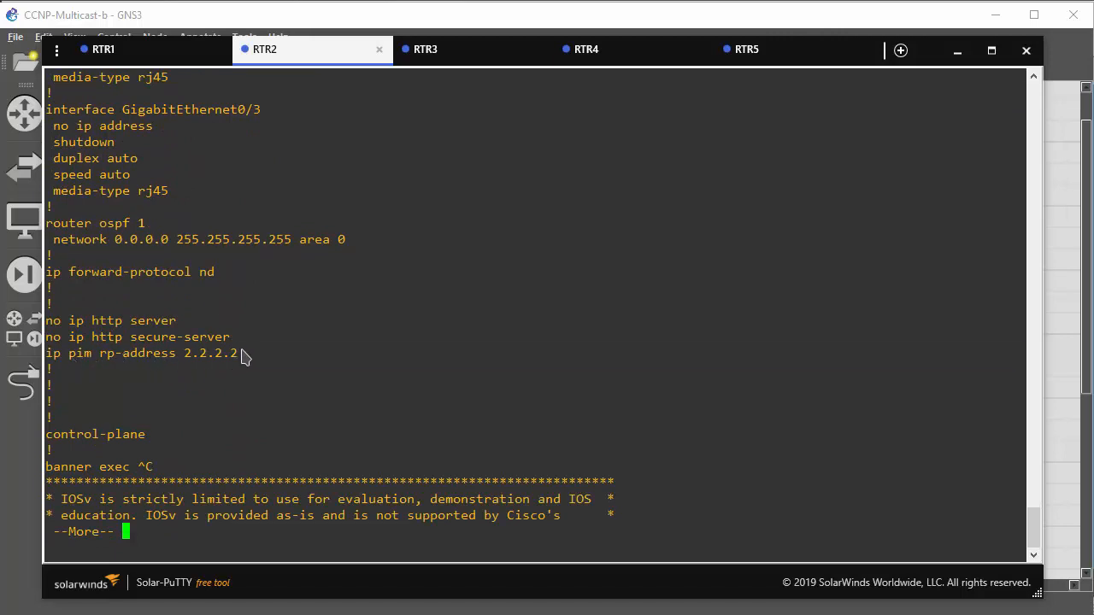
left_click_drag(241, 351, 50, 357)
left_click(245, 357)
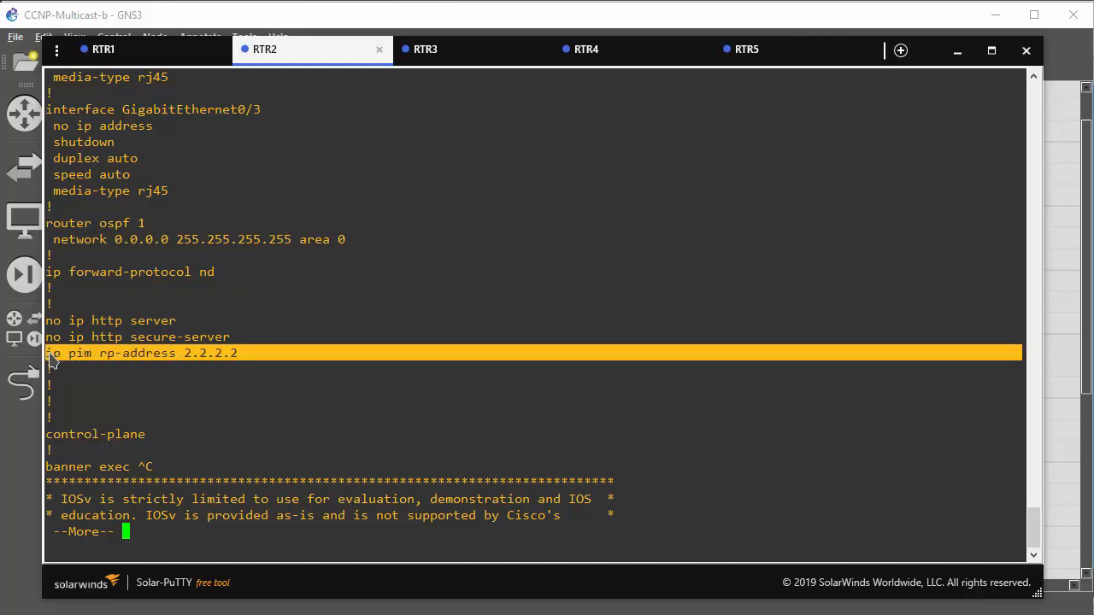
left_click(244, 340)
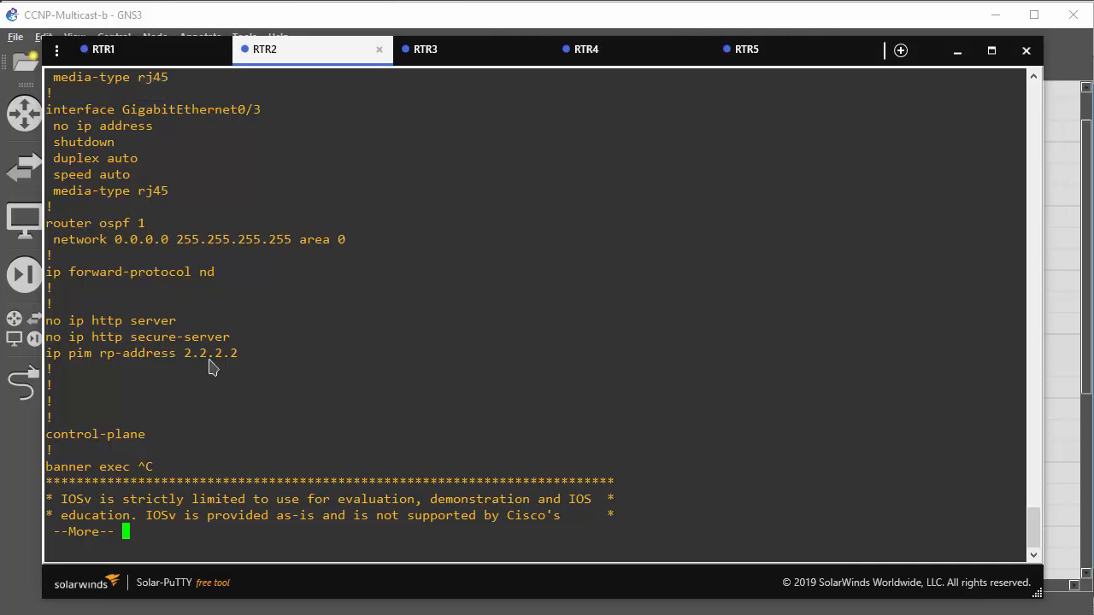
left_click_drag(241, 359, 46, 359)
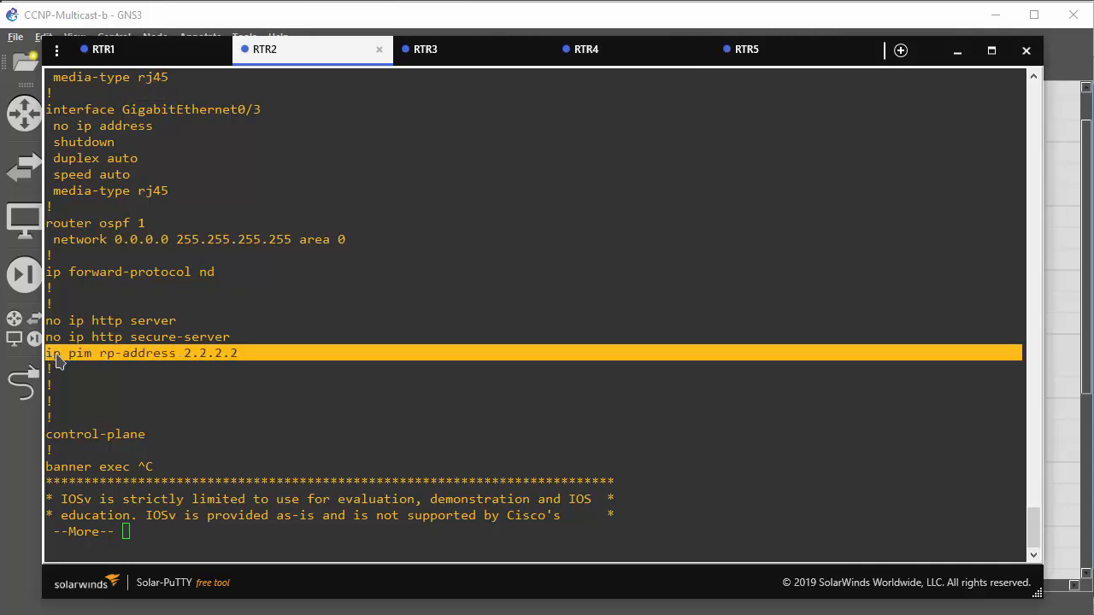
left_click(256, 358)
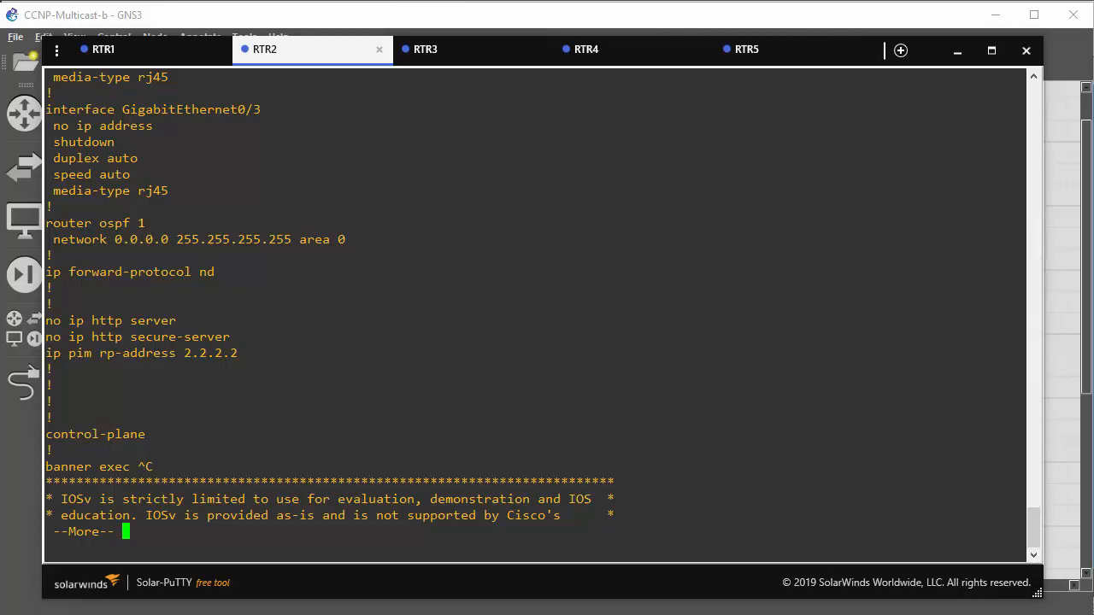
left_click(957, 51)
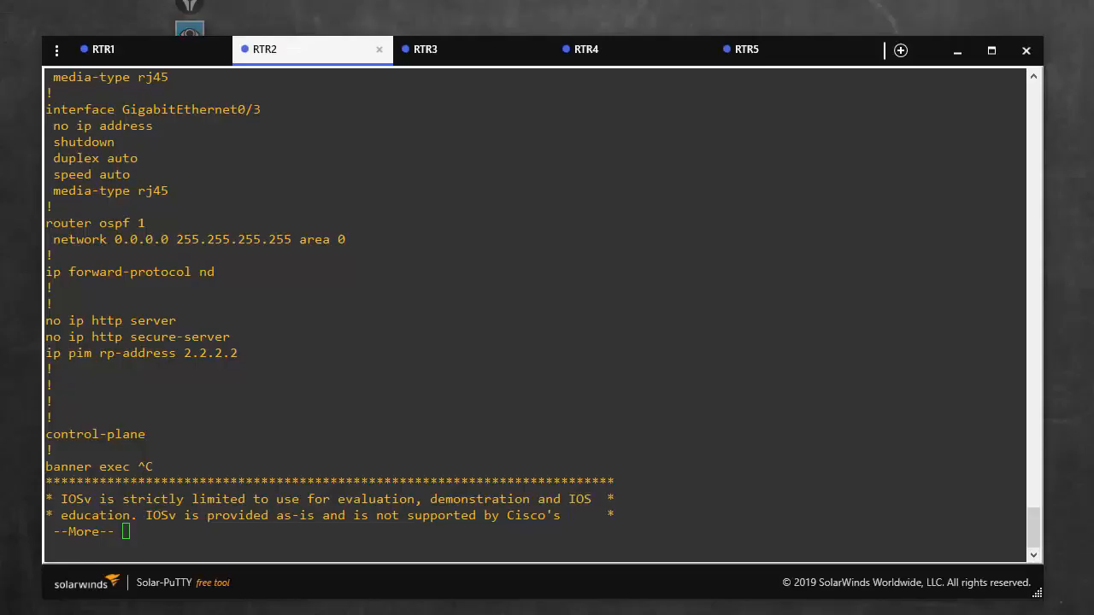
left_click(360, 610)
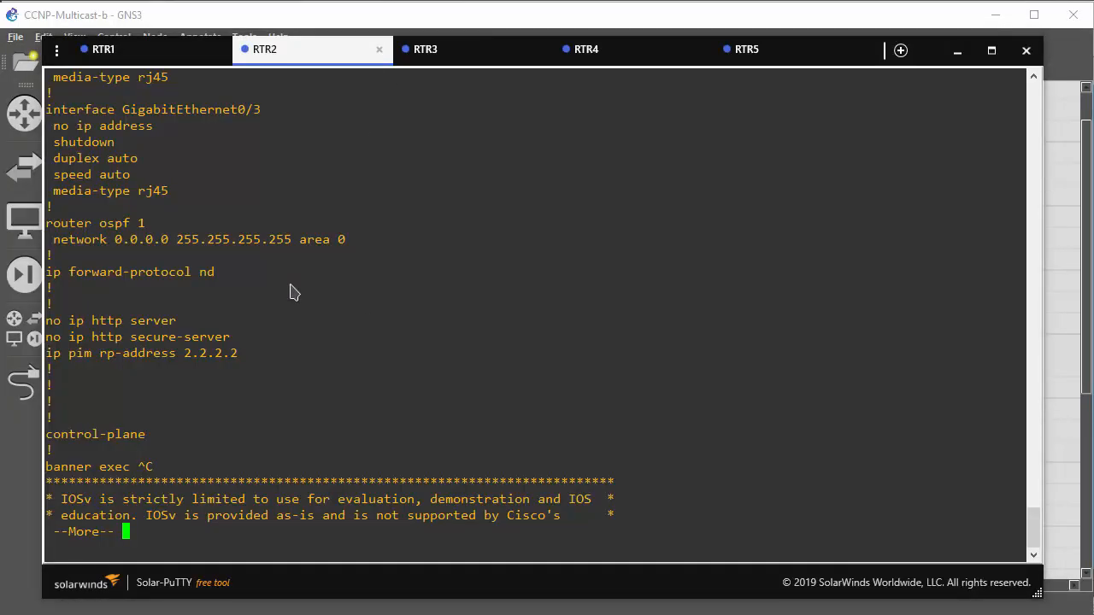
key("q")
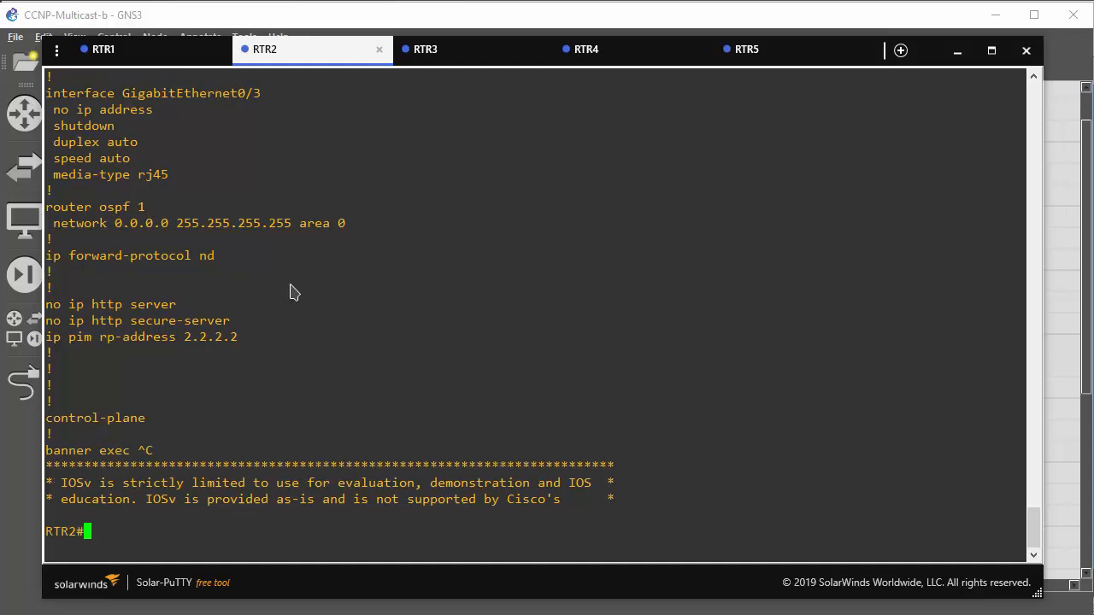
List the available sh ip igmp options on RTR2 and run sh ip igmp membership.
type("sh ip igmp")
key("Tab")
type("?")
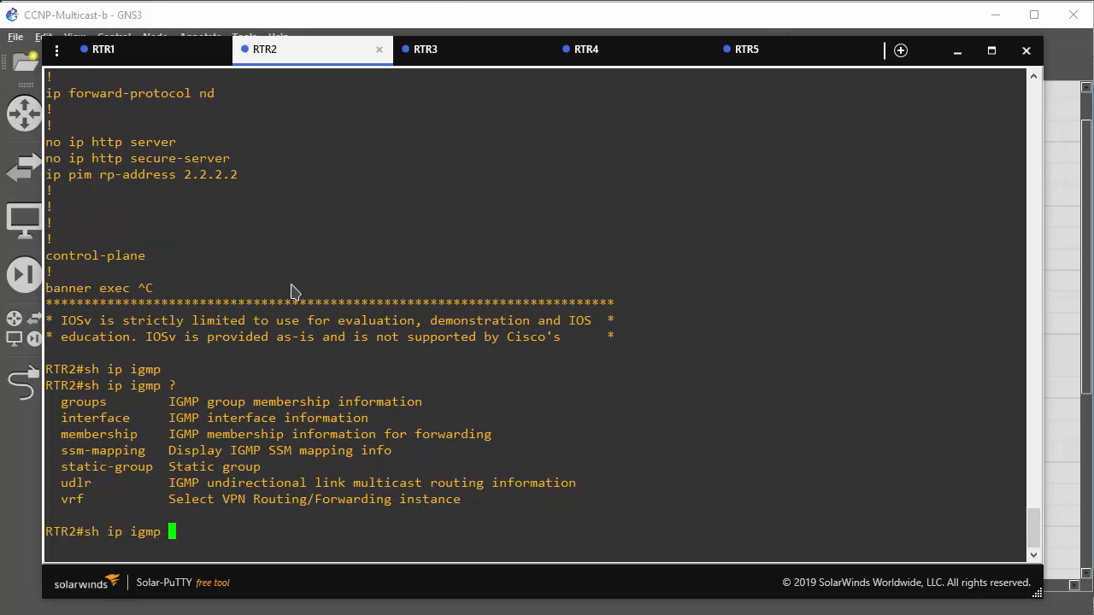
type("mem")
key("Tab")
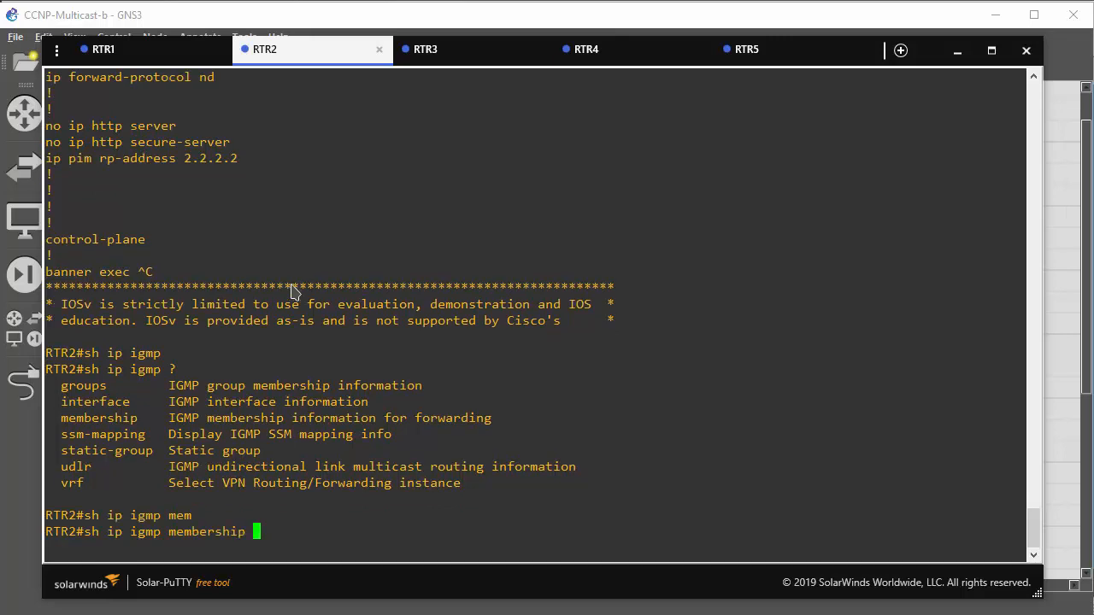
key("Return")
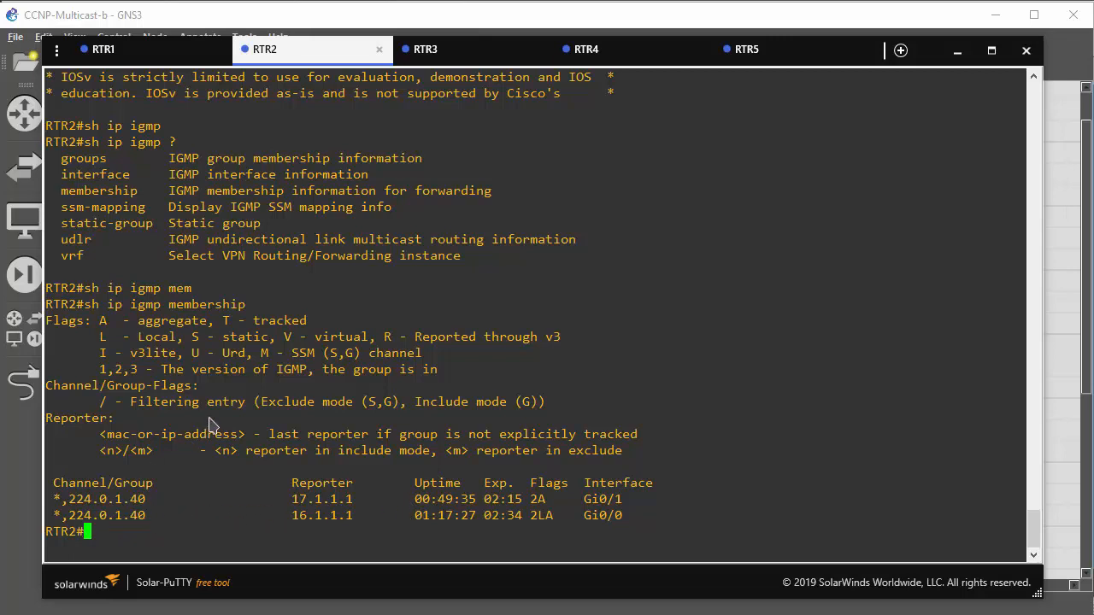
Show RTR2's IGMP group memberships with sh ip igmp groups.
key("Up")
key("BackSpace")
key("BackSpace")
key("BackSpace")
key("BackSpace")
key("BackSpace")
key("BackSpace")
key("BackSpace")
key("BackSpace")
key("BackSpace")
key("BackSpace")
key("BackSpace")
type("gr")
key("Tab")
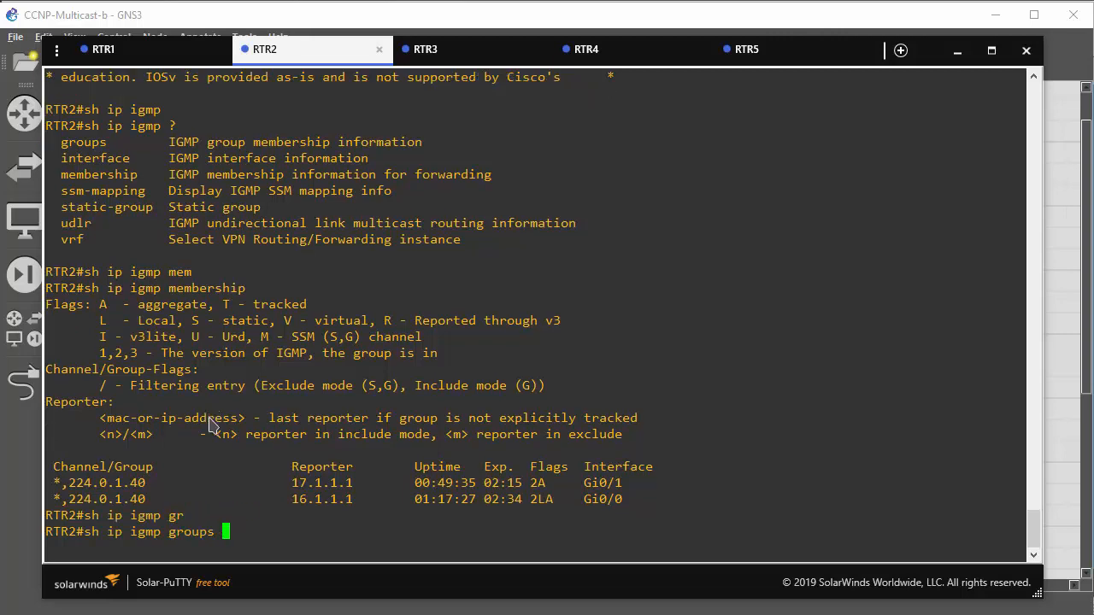
key("Return")
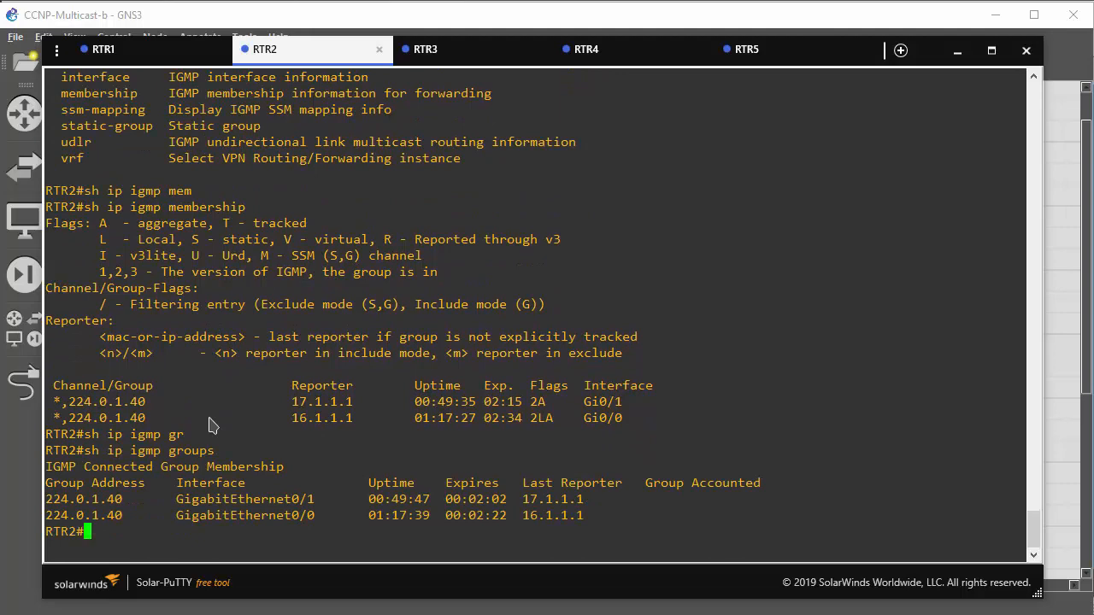
Switch to RTR1's console, list the full multicast routing table with sh ip mroute, and highlight the 232.7.7.7 group in its shared-tree entry.
left_click(130, 51)
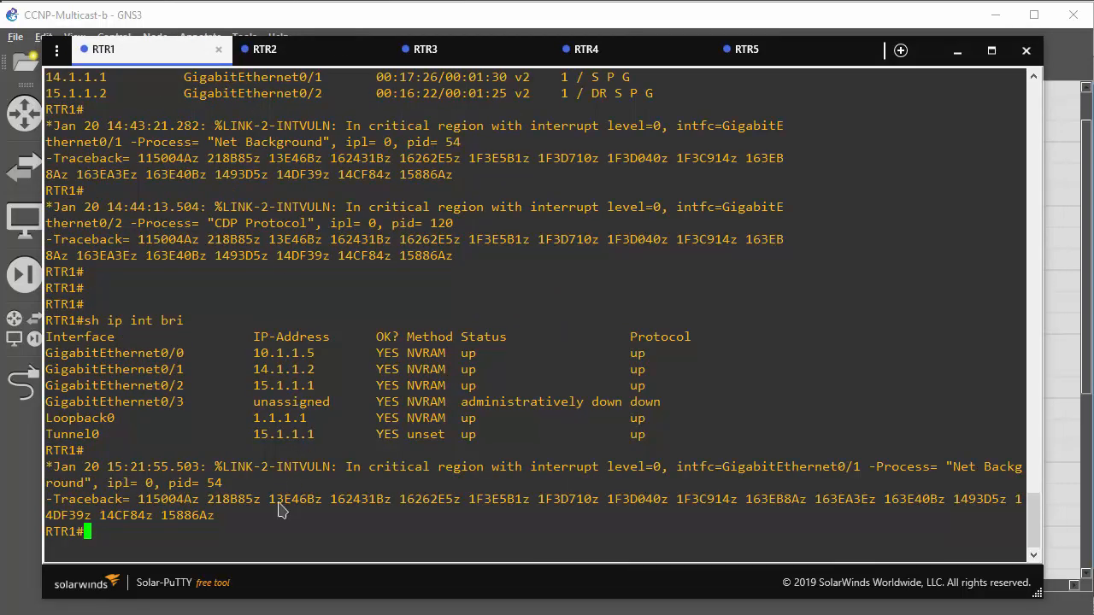
type("sh ip mro")
key("Tab")
key("Return")
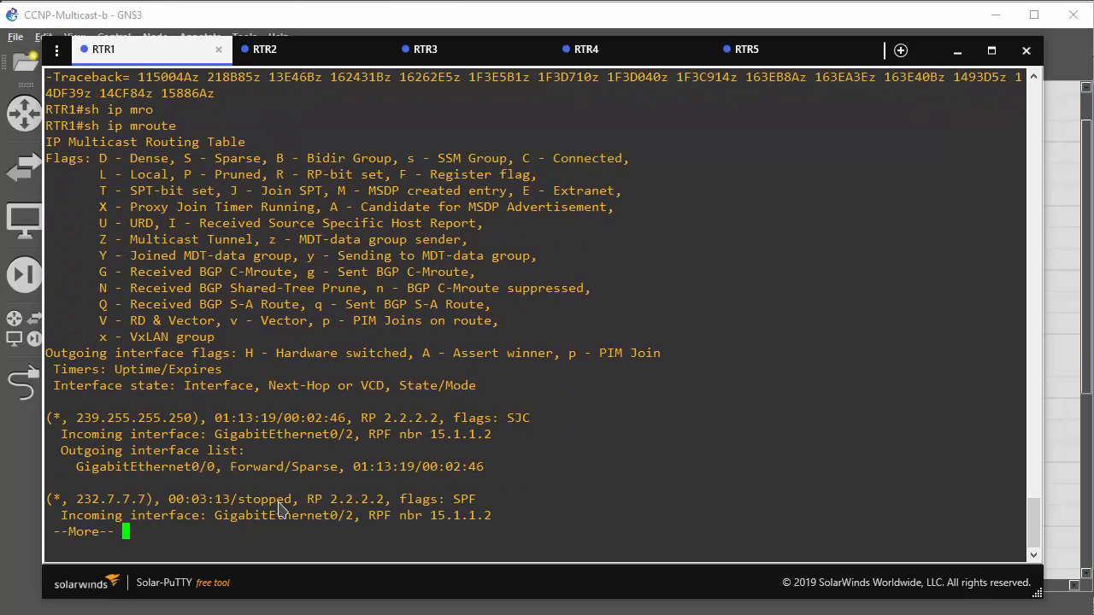
key("space")
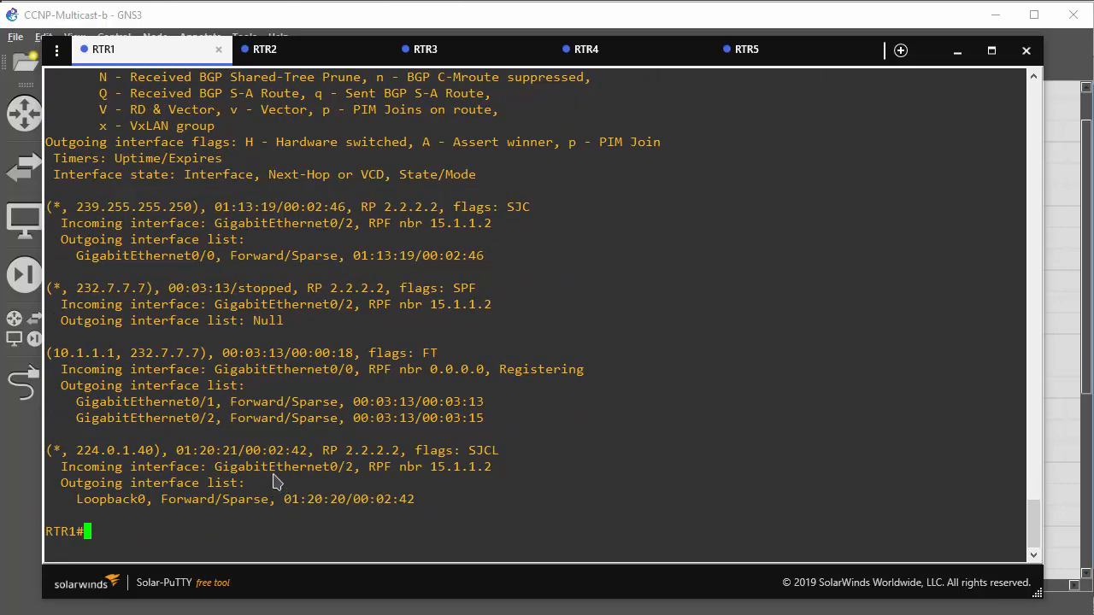
left_click_drag(77, 292, 151, 291)
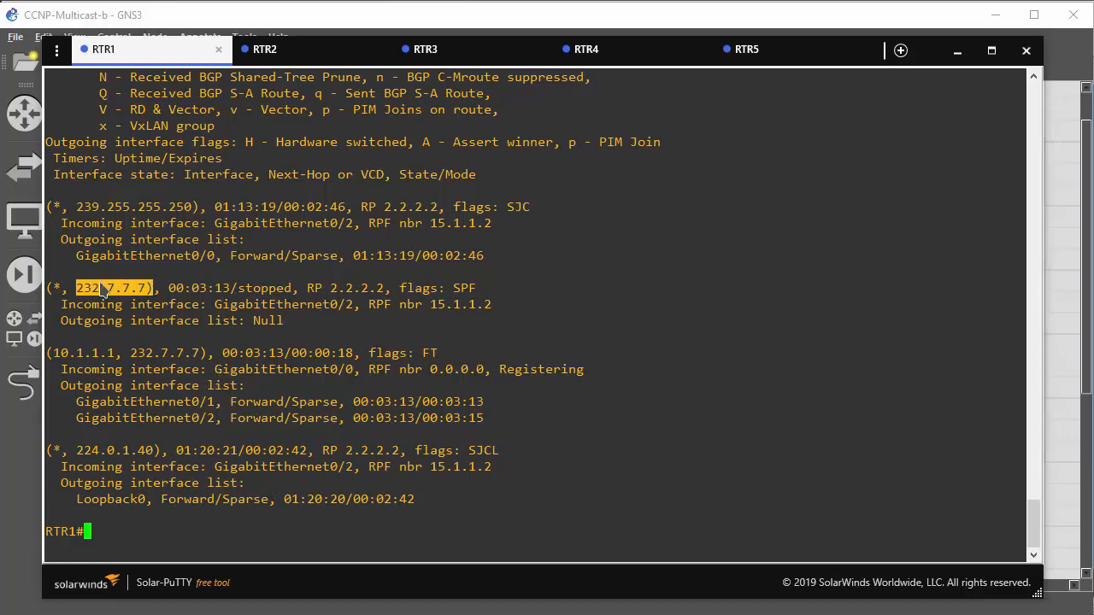
left_click(193, 528)
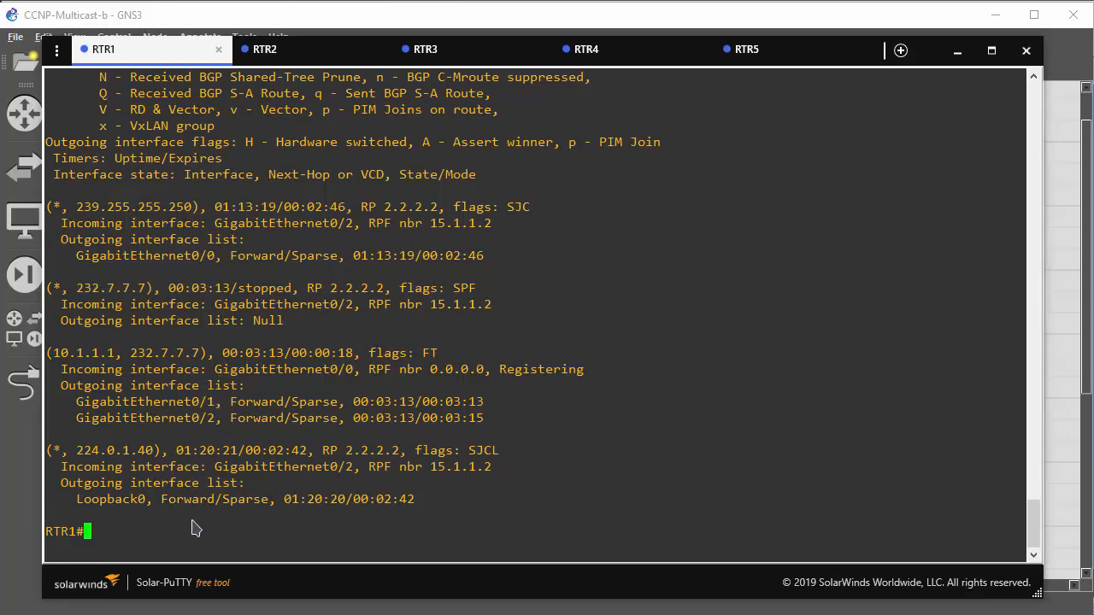
Consult the GNS3 topology, run sh ip pim rp on RTR1, highlight that command, and return to the topology.
left_click(359, 23)
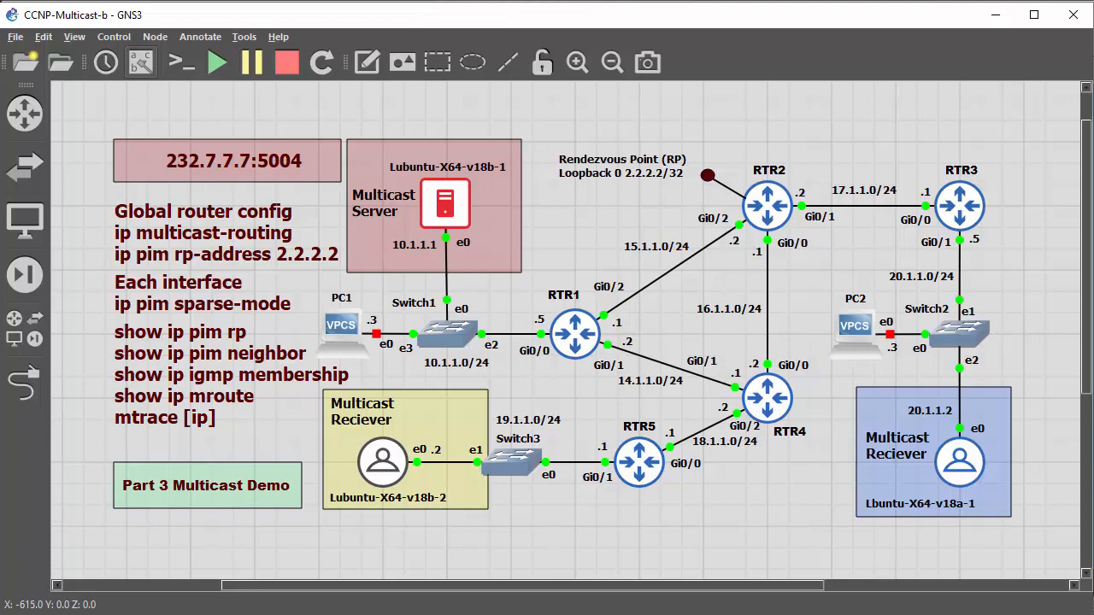
key("alt+Tab")
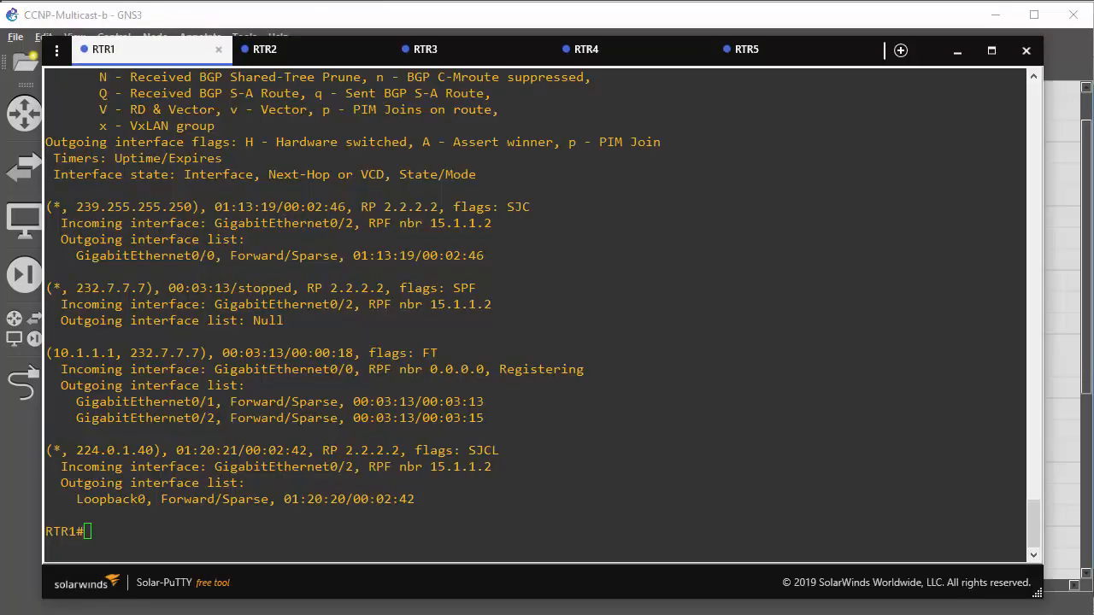
type("sh ")
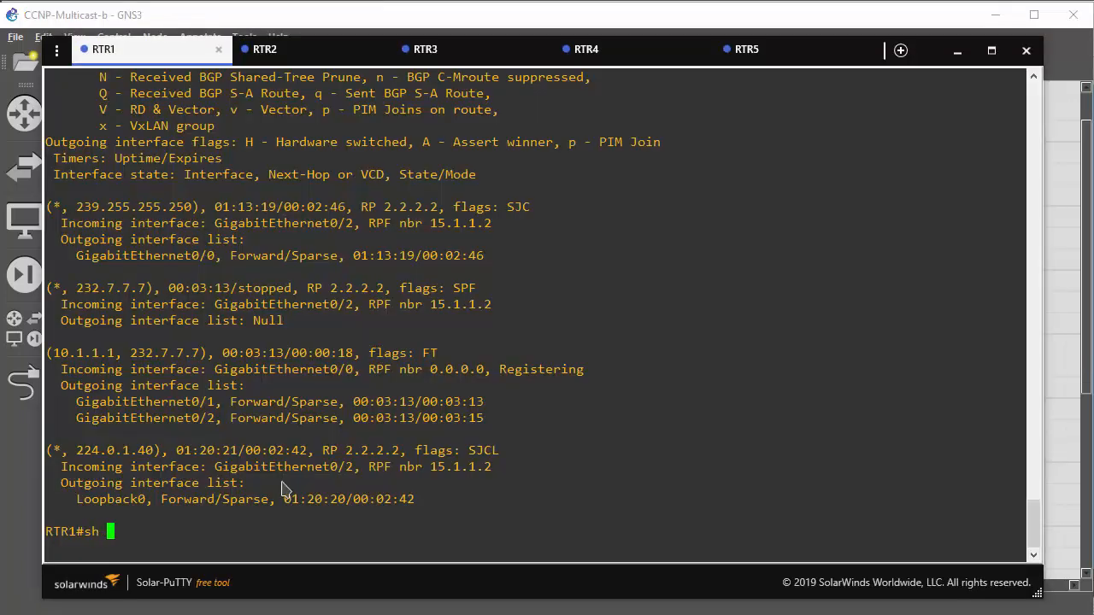
type("ip pim rp")
key("Return")
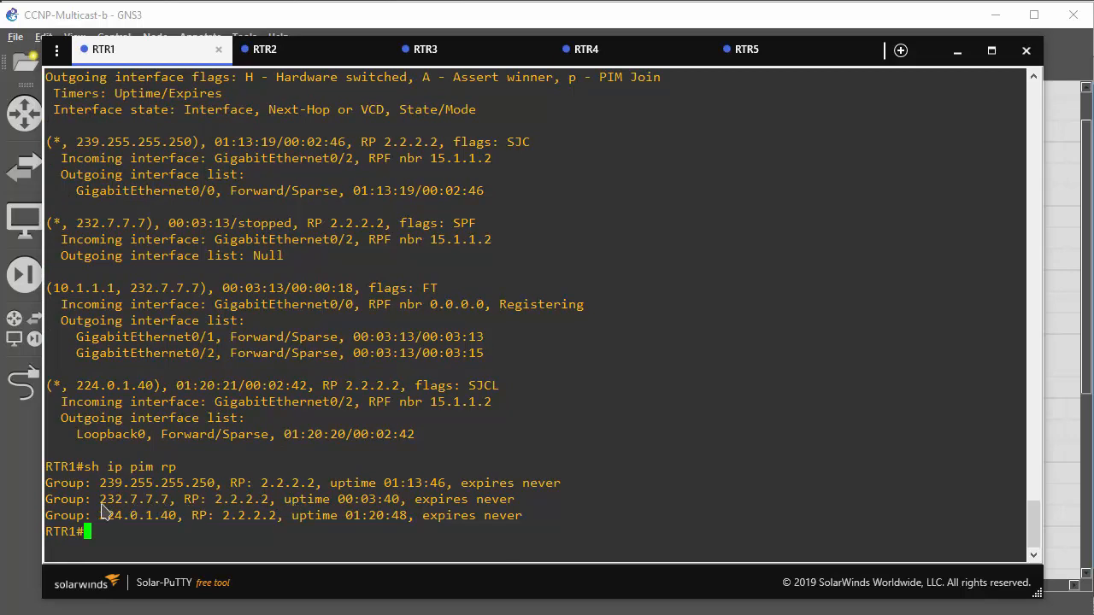
left_click_drag(101, 503, 84, 469)
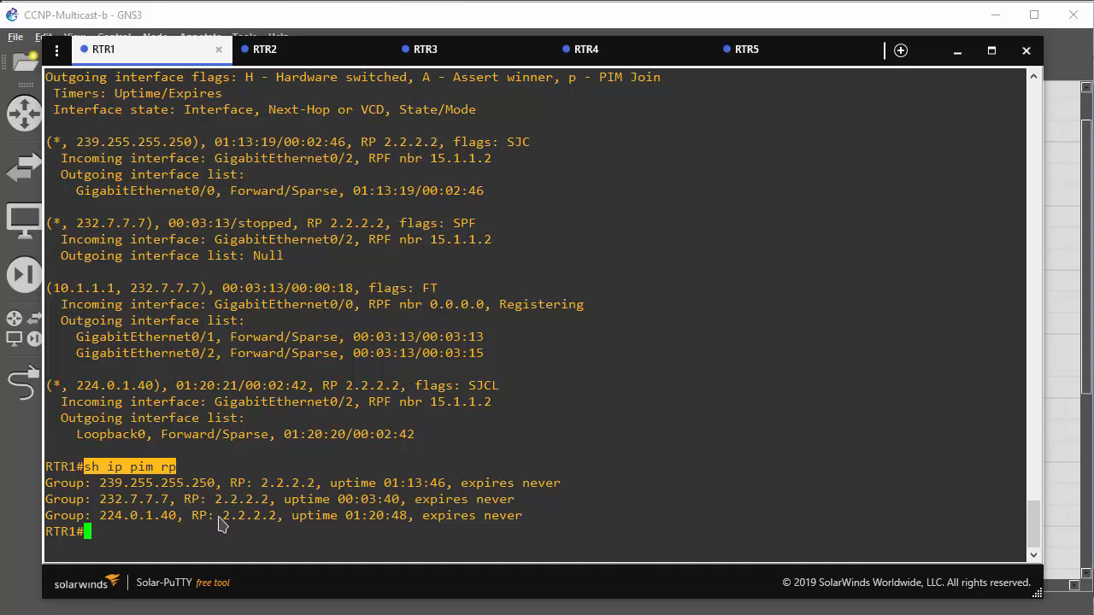
left_click(403, 19)
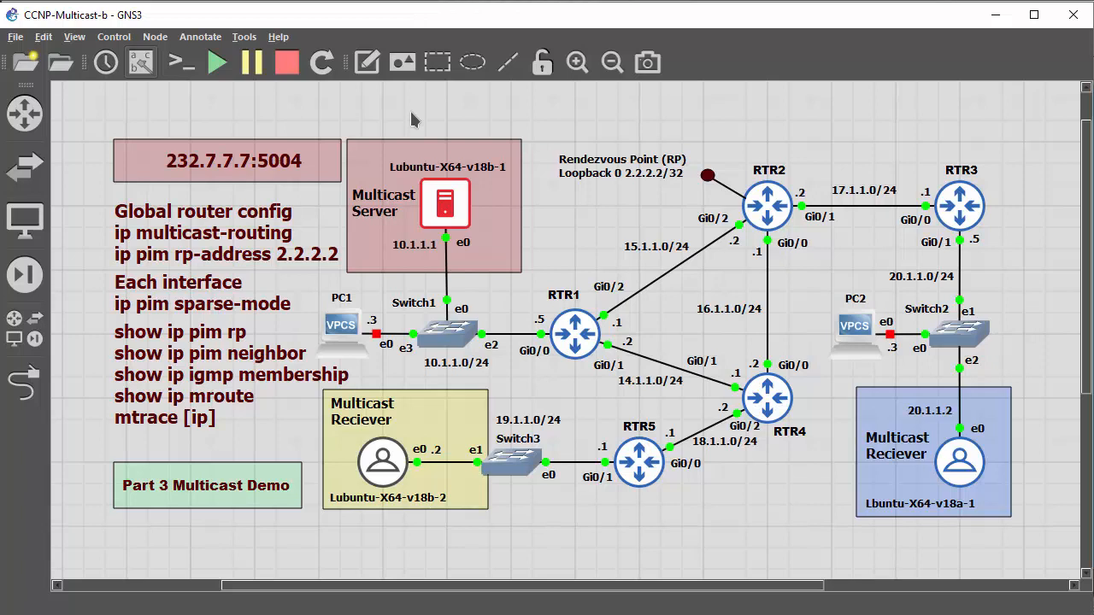